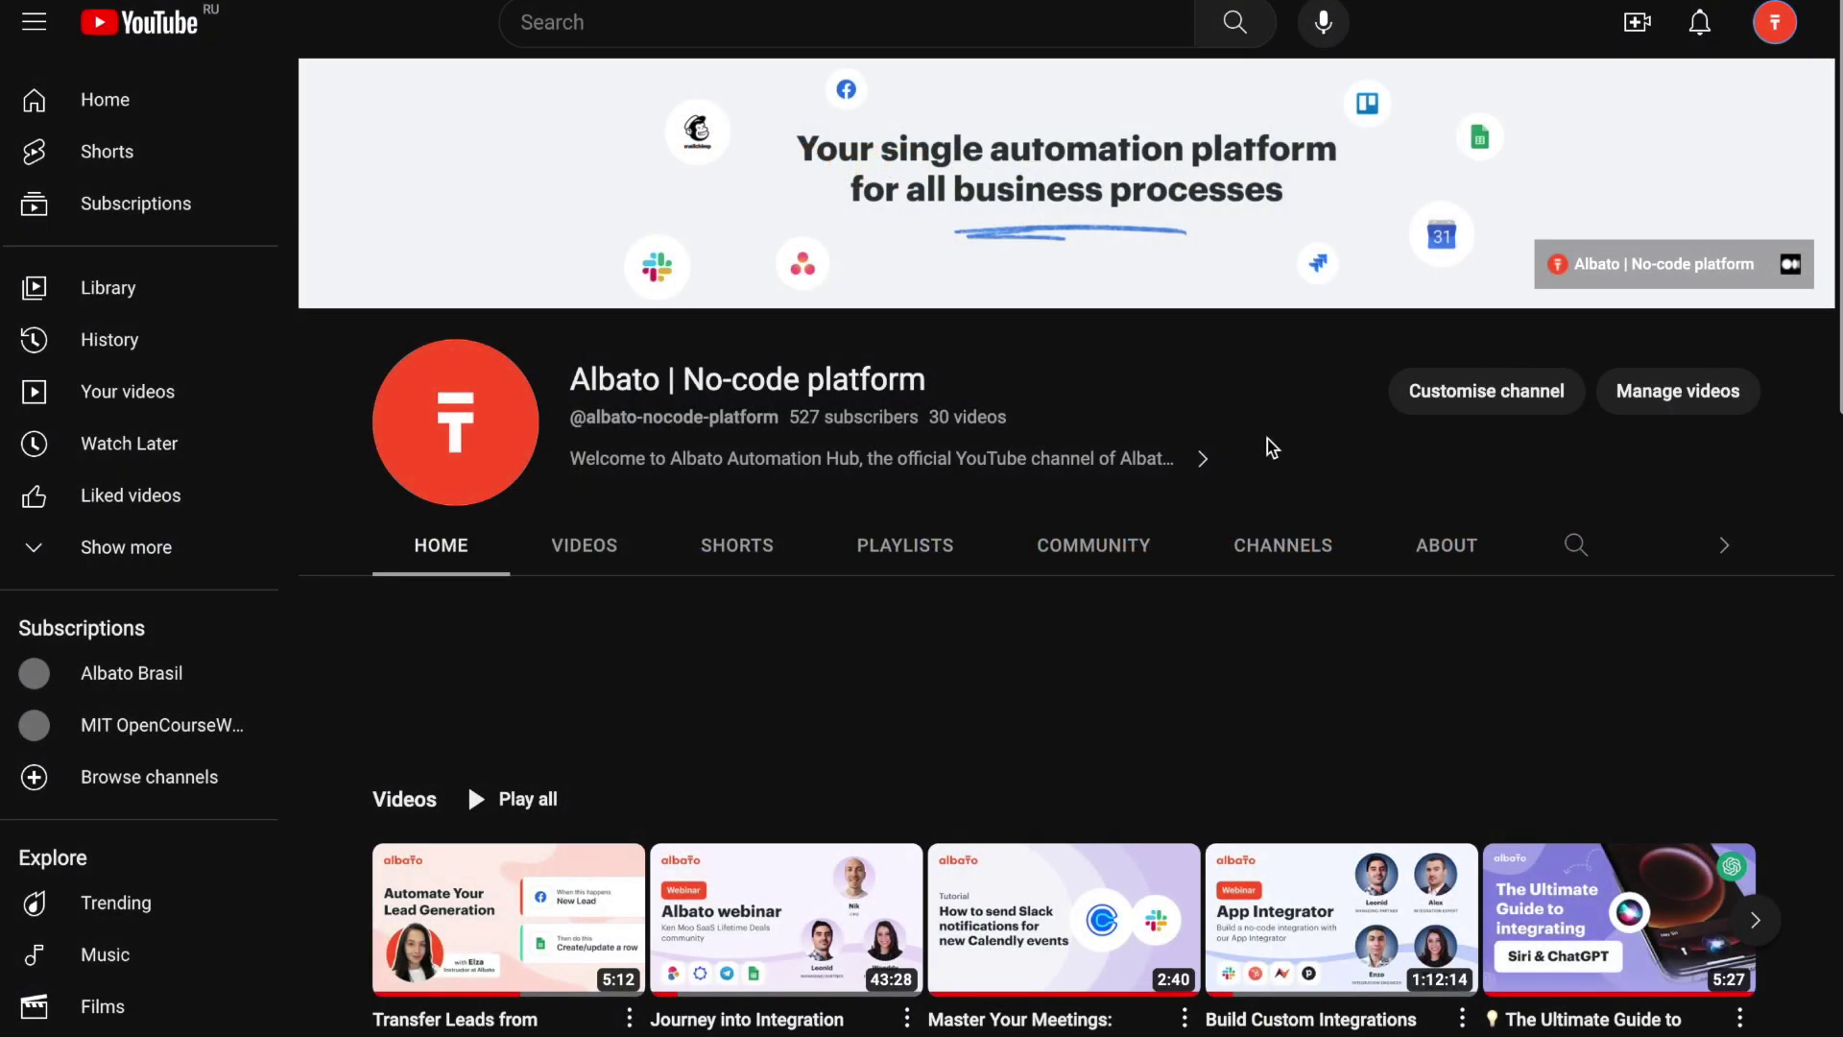
Scroll to the Calendly–Slack tutorial's 68 comments and click the Add a comment box
{"action": "scroll", "coordinate": [1267, 439], "scroll_direction": "down", "scroll_amount": 4}
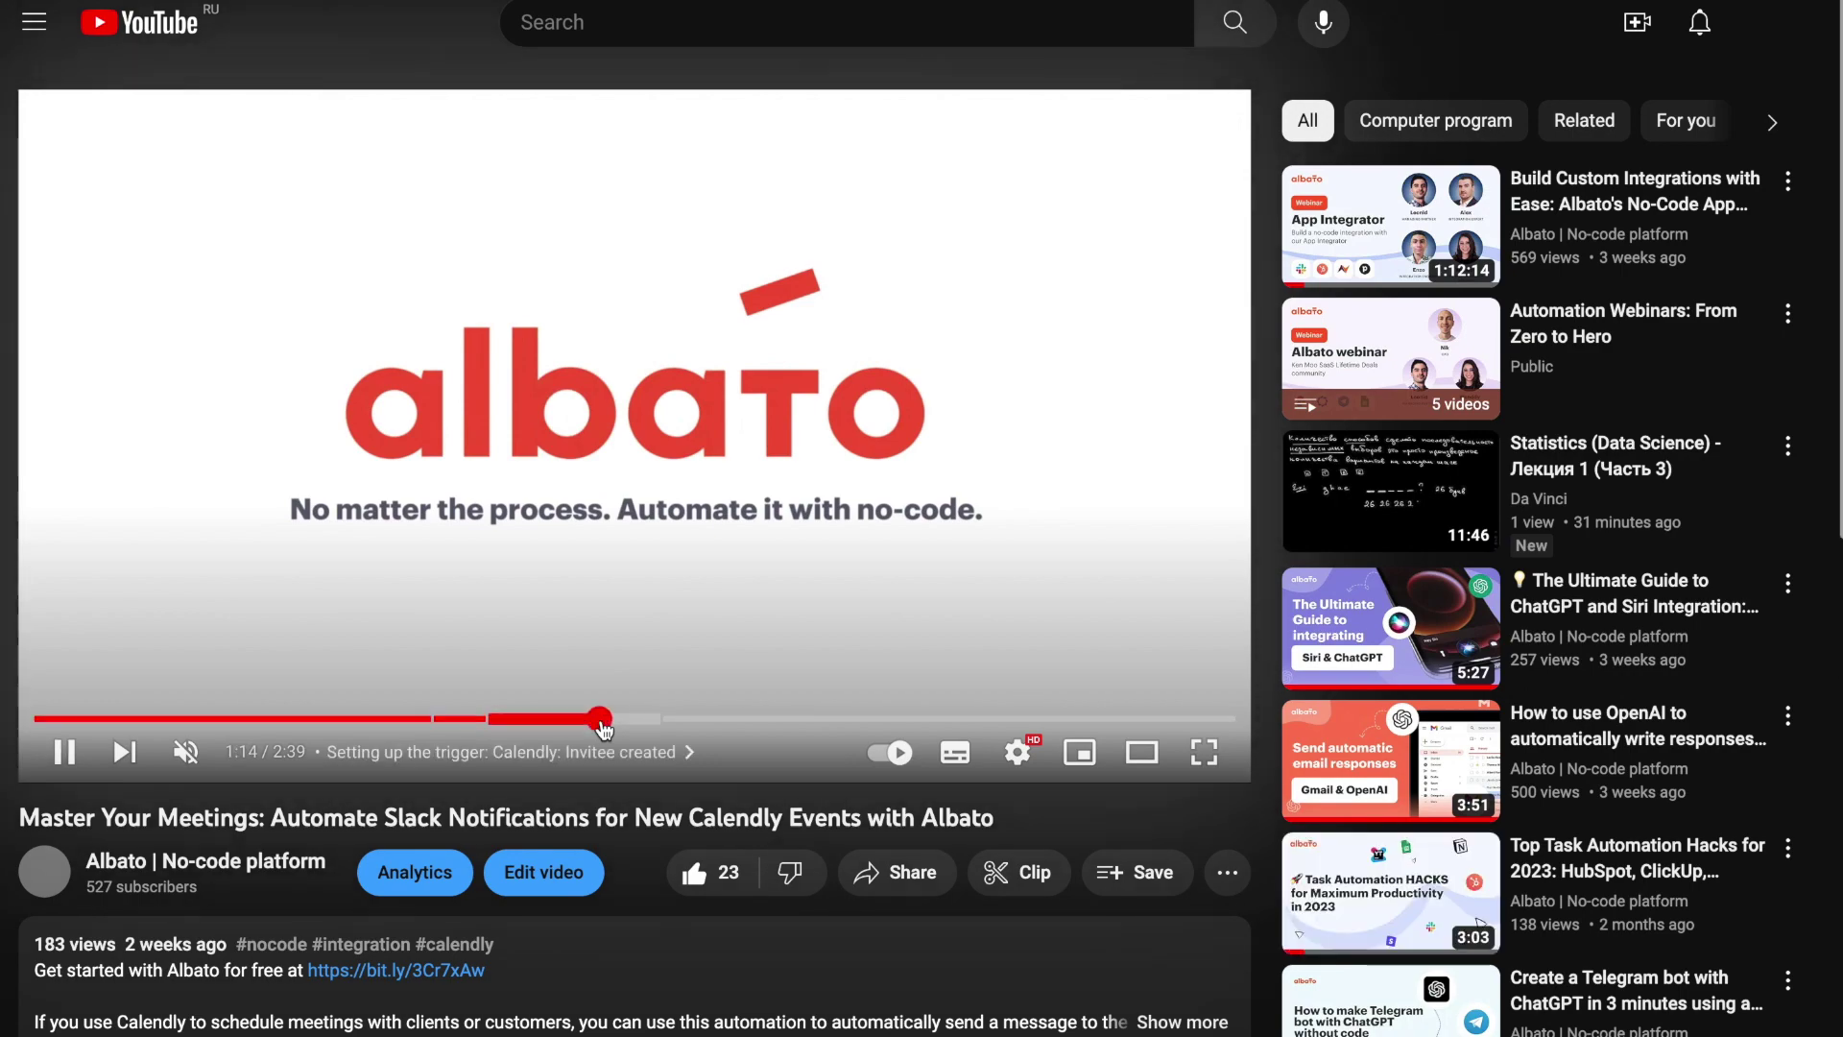
{"action": "scroll", "coordinate": [740, 546], "scroll_direction": "down", "scroll_amount": 3}
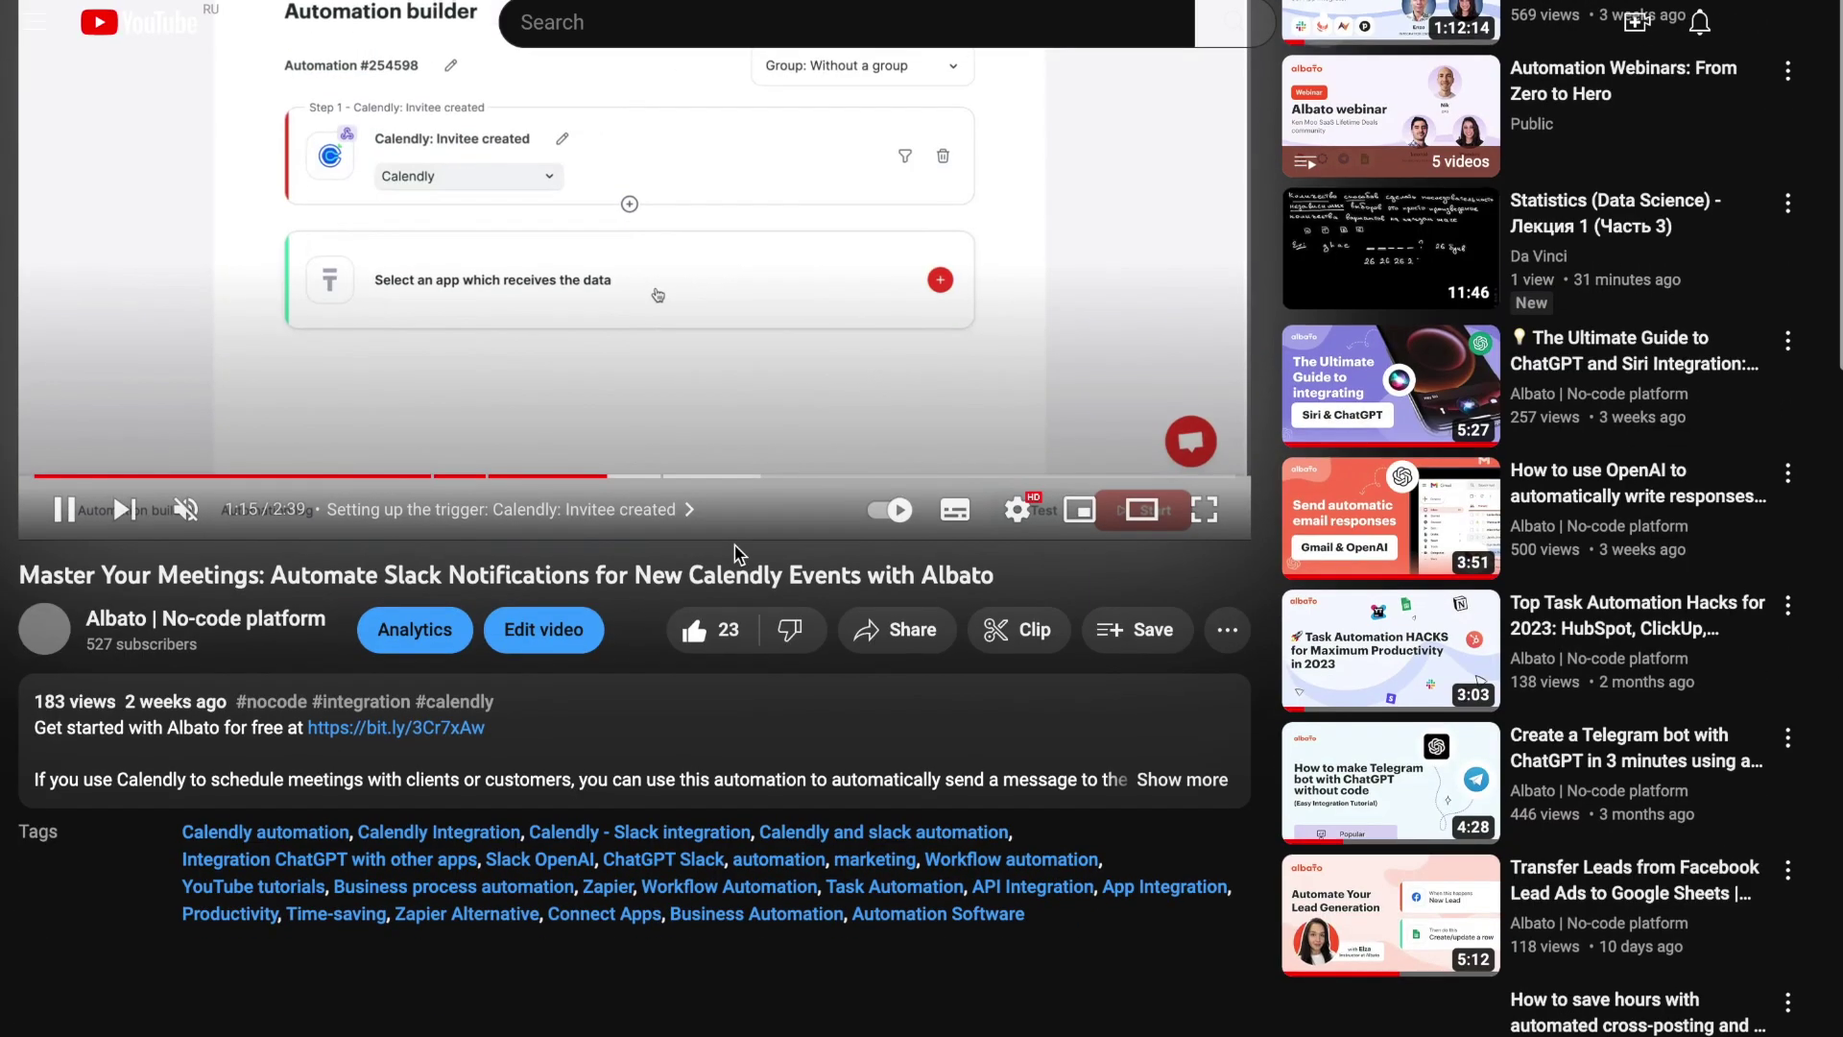
{"action": "scroll", "coordinate": [738, 553], "scroll_direction": "down", "scroll_amount": 3}
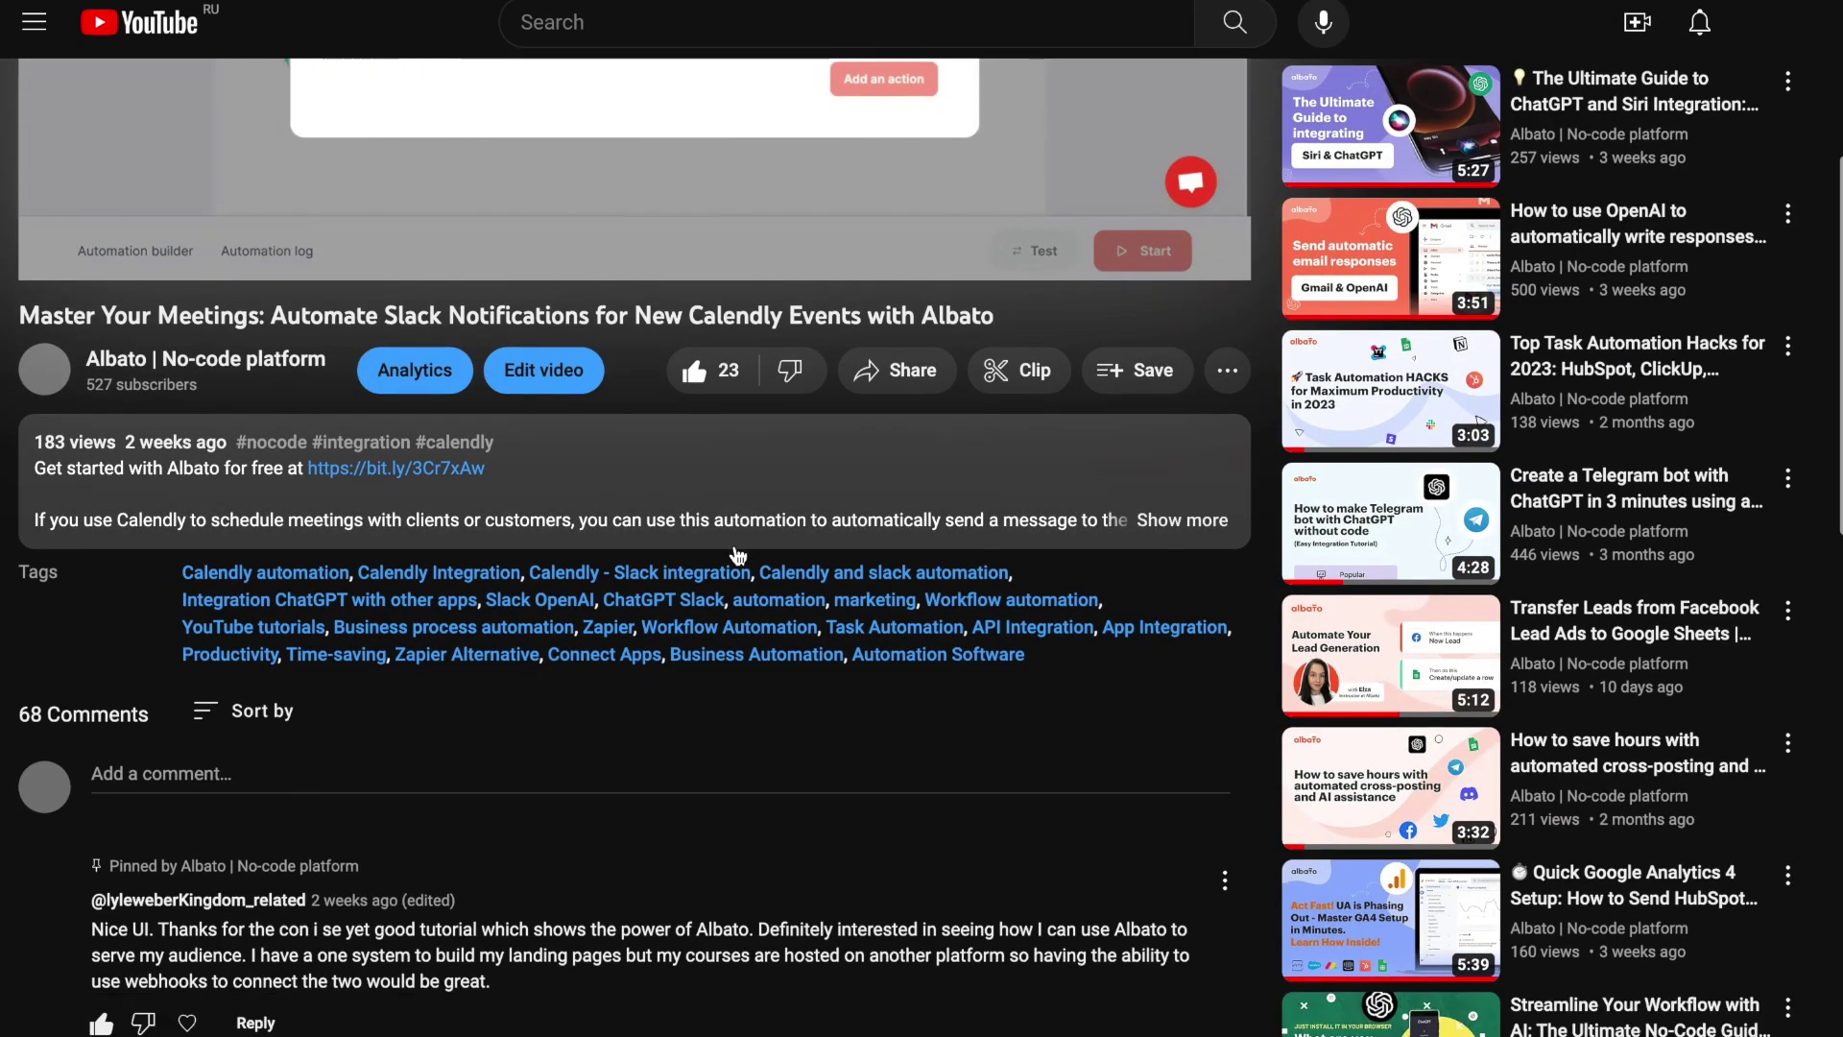
{"action": "scroll", "coordinate": [734, 549], "scroll_direction": "down", "scroll_amount": 3}
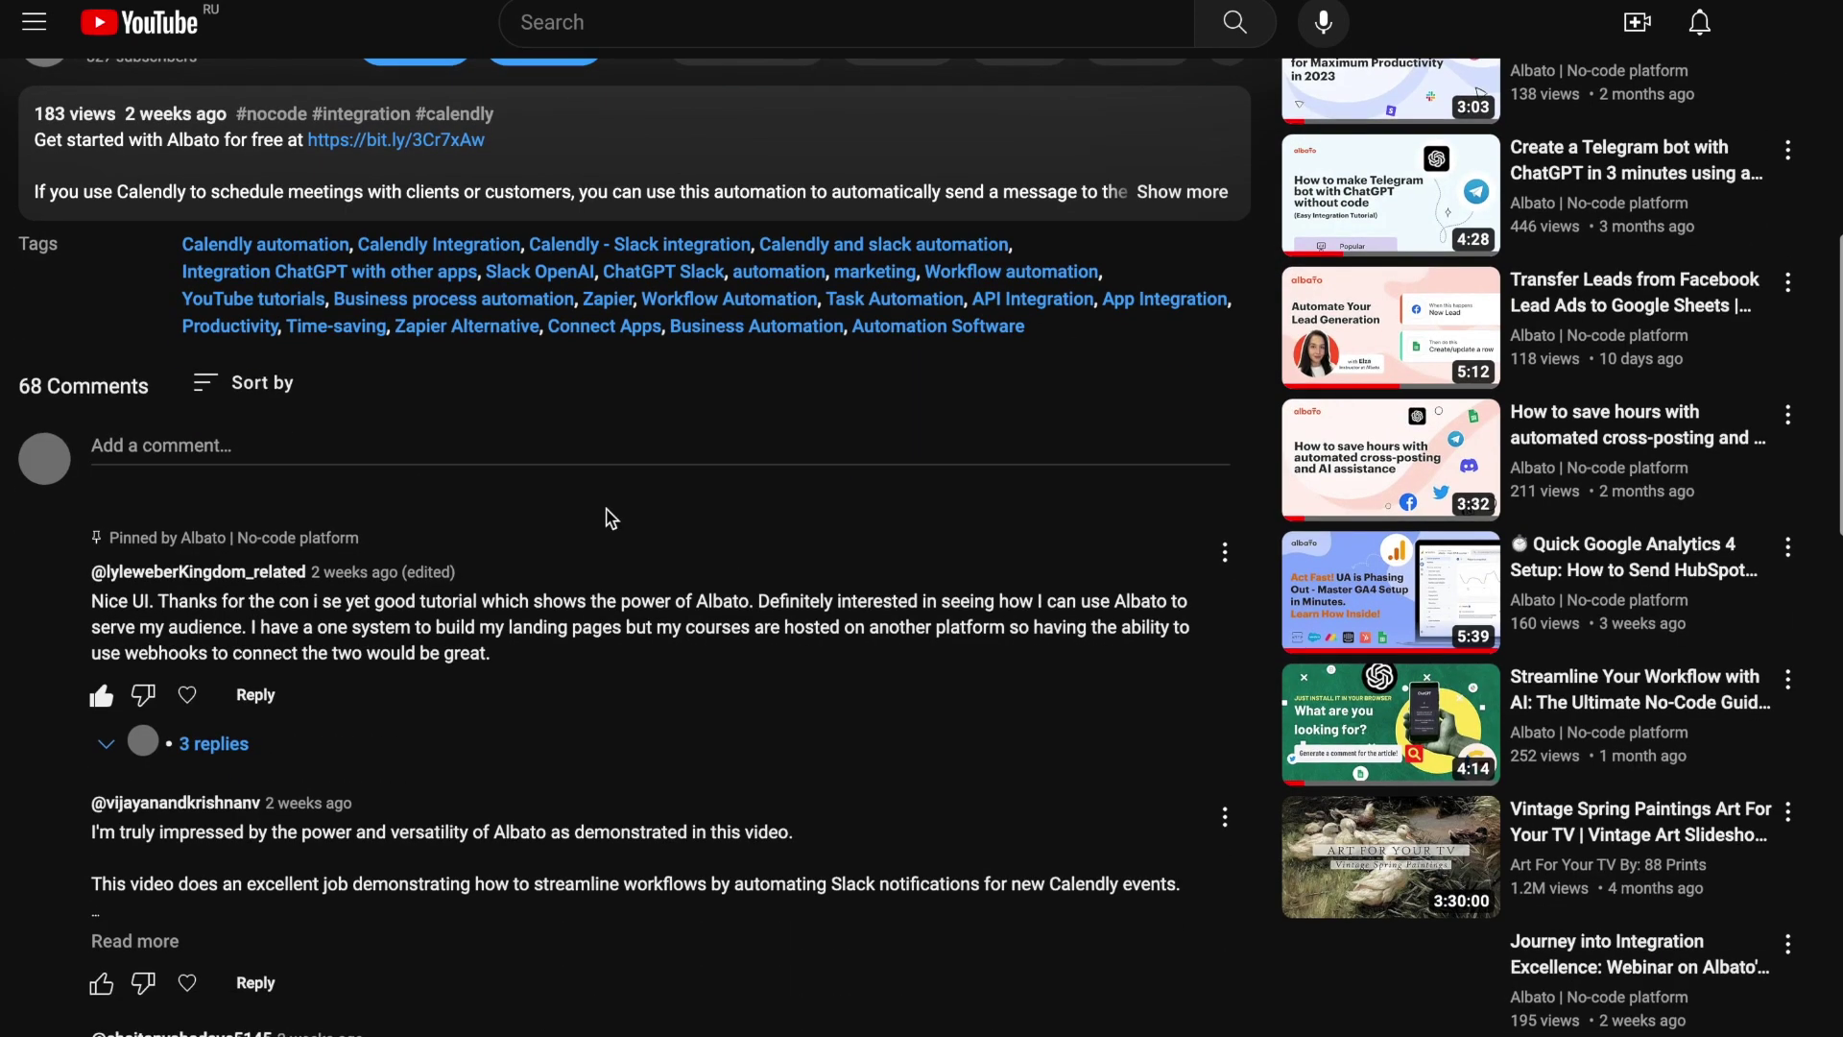
{"action": "left_click", "coordinate": [278, 441]}
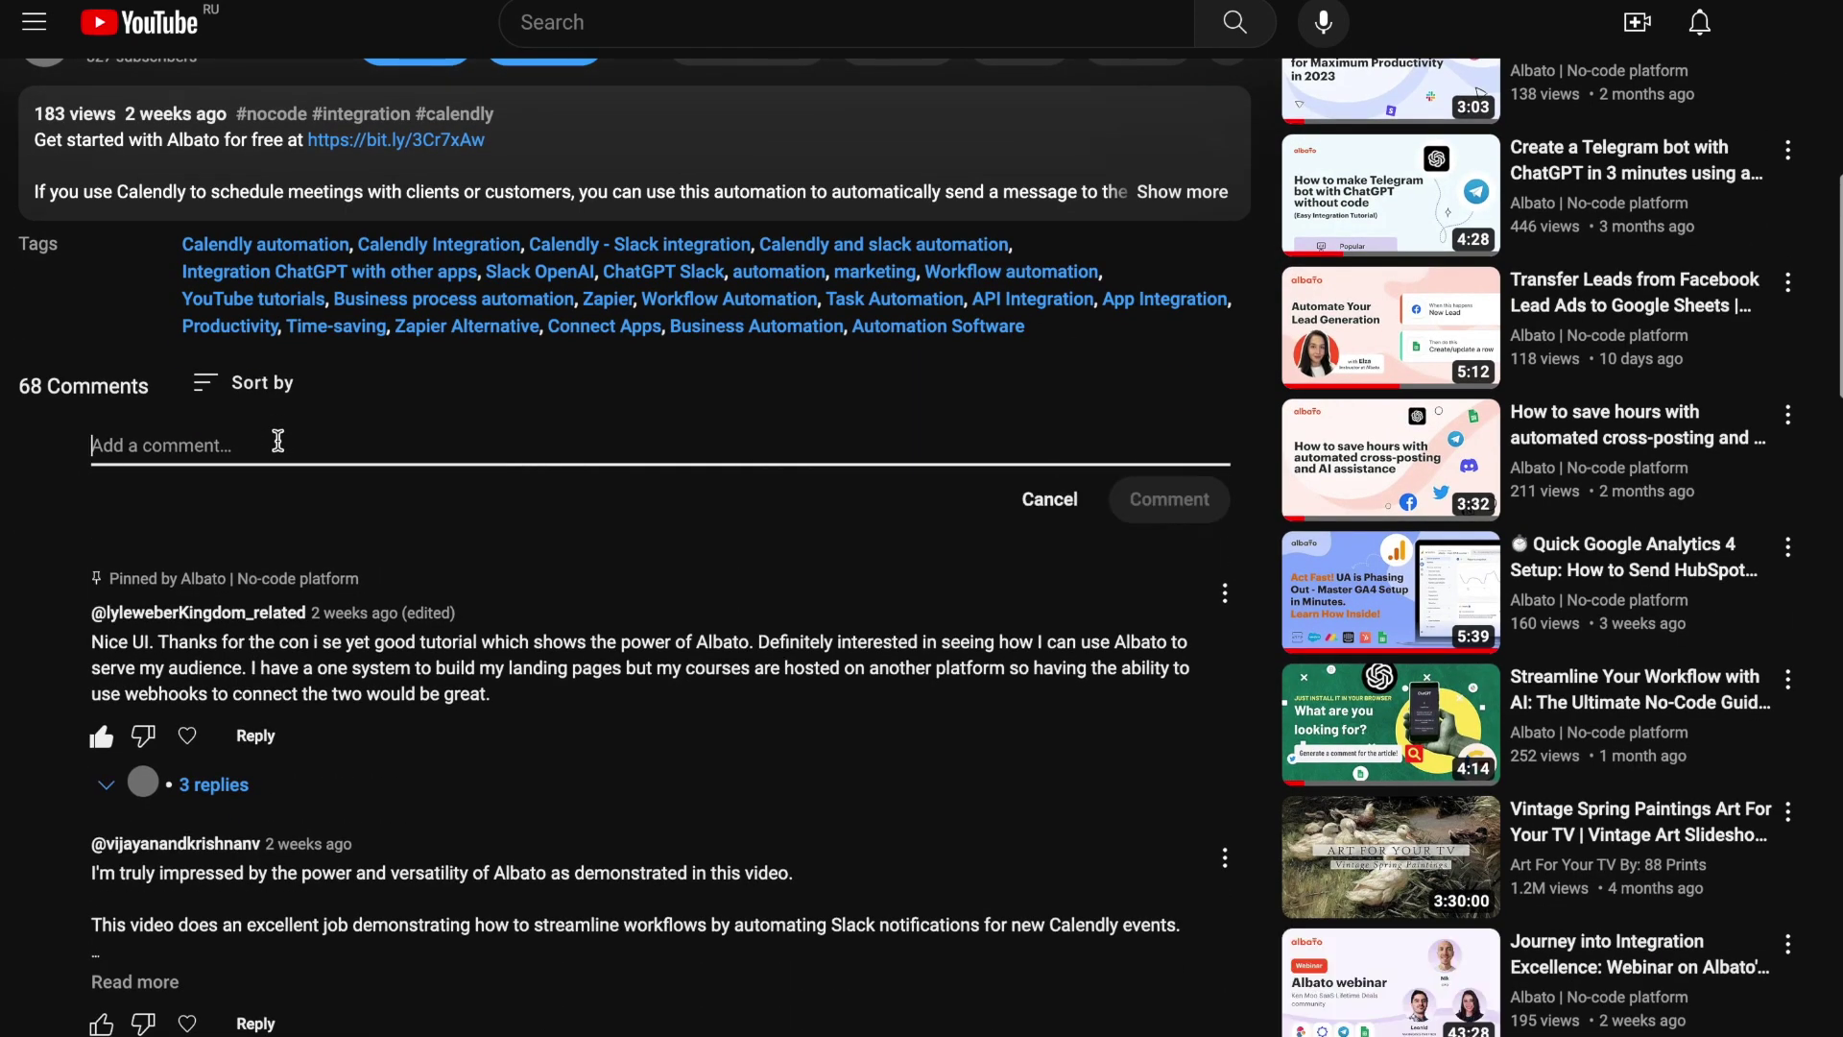
{"action": "scroll", "coordinate": [392, 662], "scroll_direction": "down", "scroll_amount": 1}
{"action": "scroll", "coordinate": [392, 663], "scroll_direction": "down", "scroll_amount": 1}
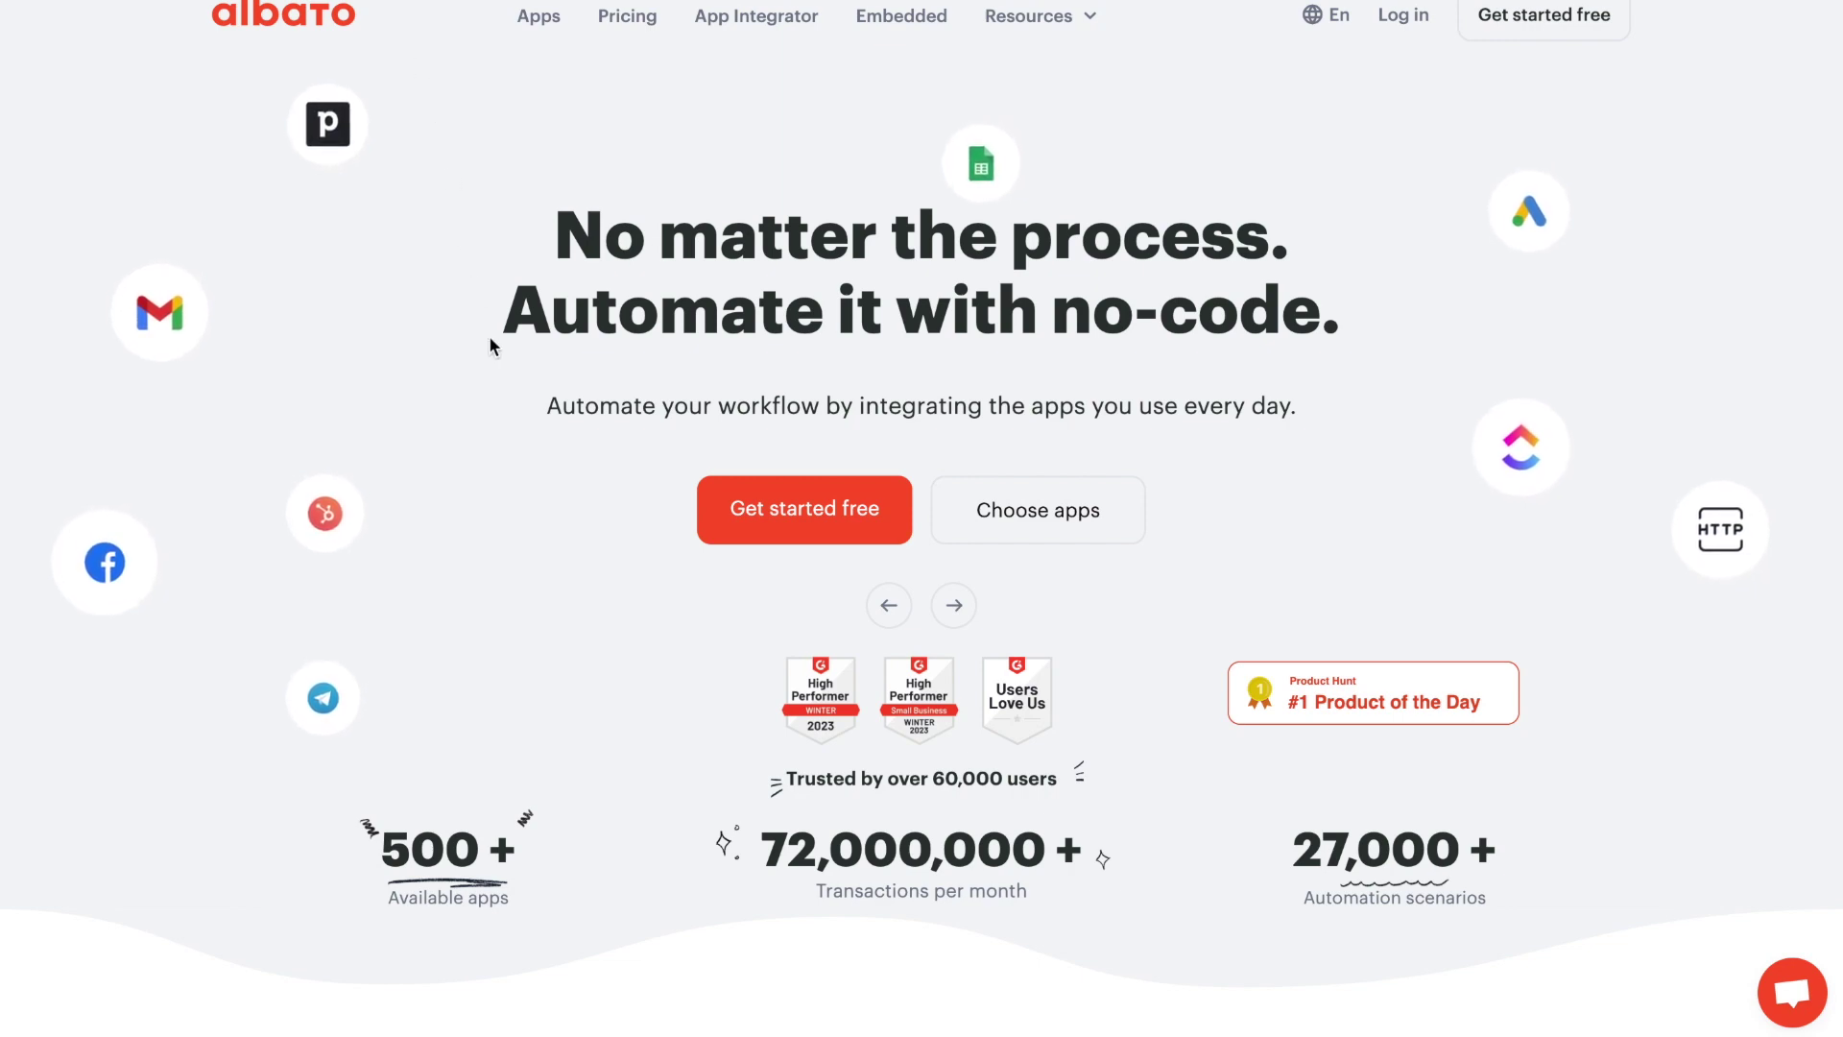
Scroll the Albato homepage past the workflow builder to 'How the interface works' and reviews
{"action": "scroll", "coordinate": [588, 519], "scroll_direction": "down", "scroll_amount": 10}
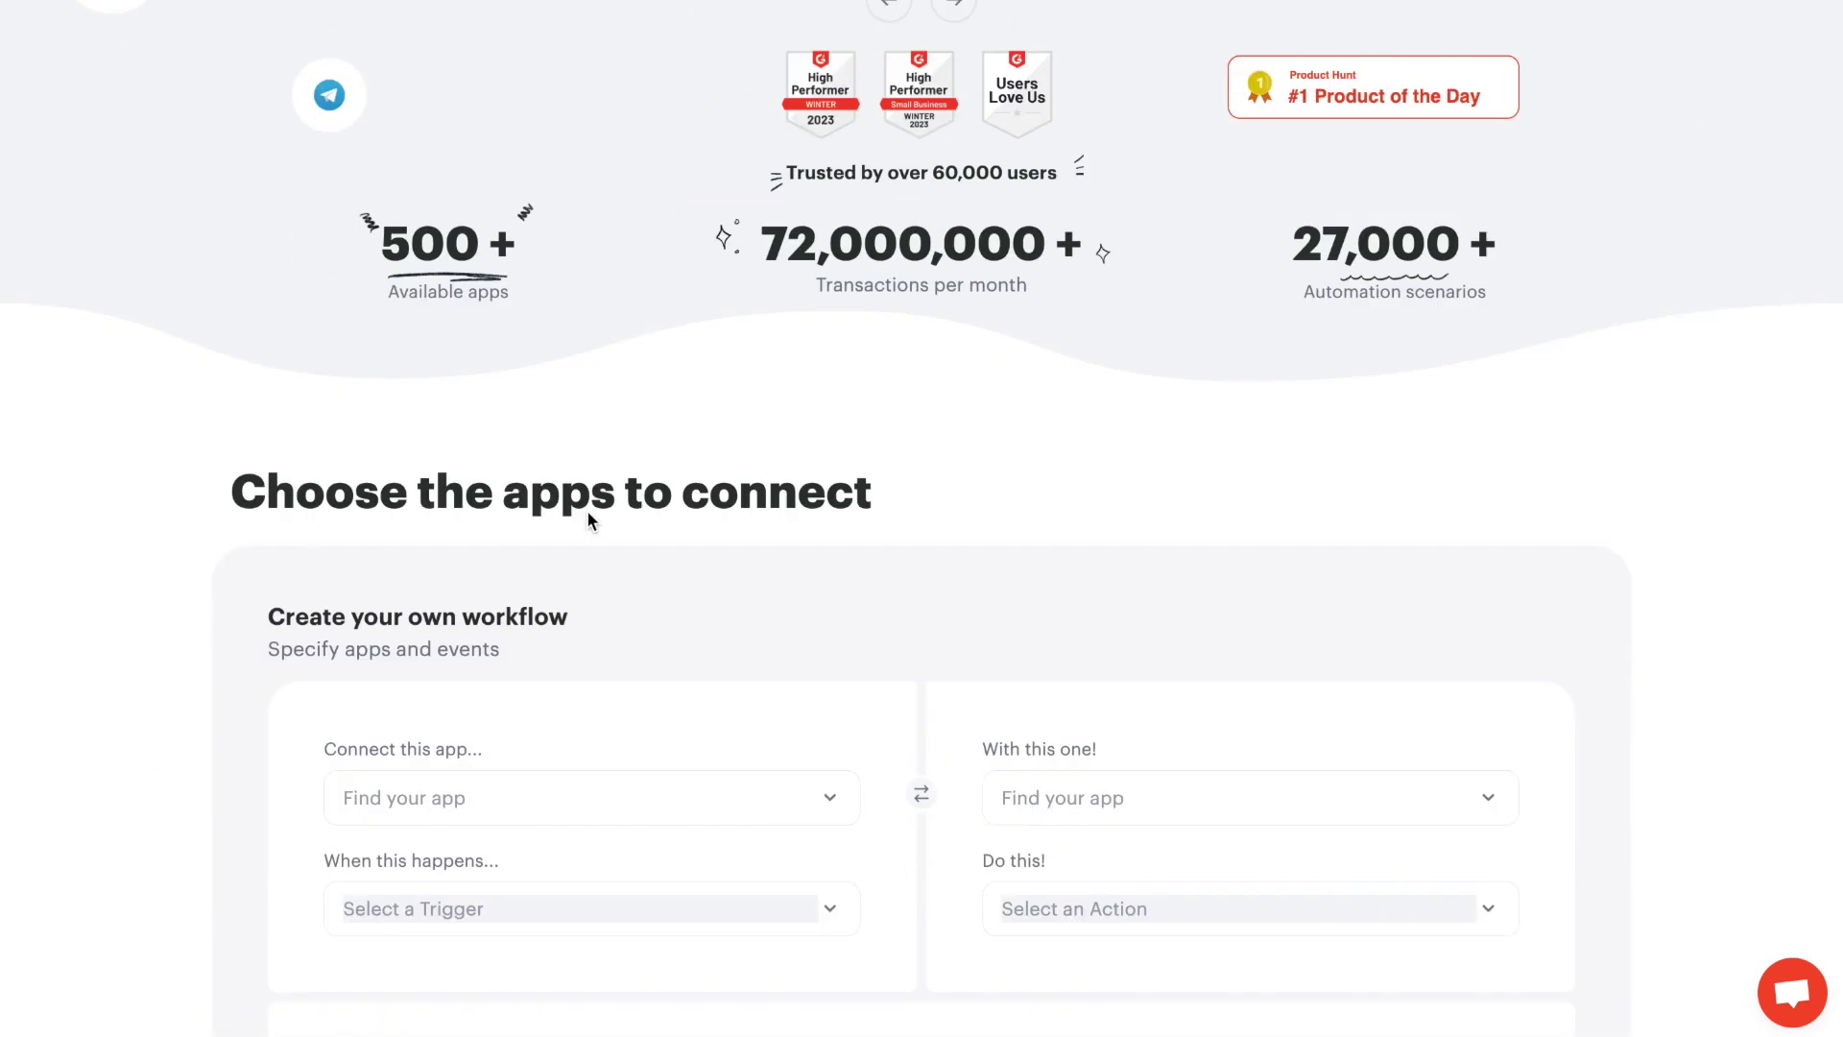
{"action": "scroll", "coordinate": [587, 516], "scroll_direction": "down", "scroll_amount": 1}
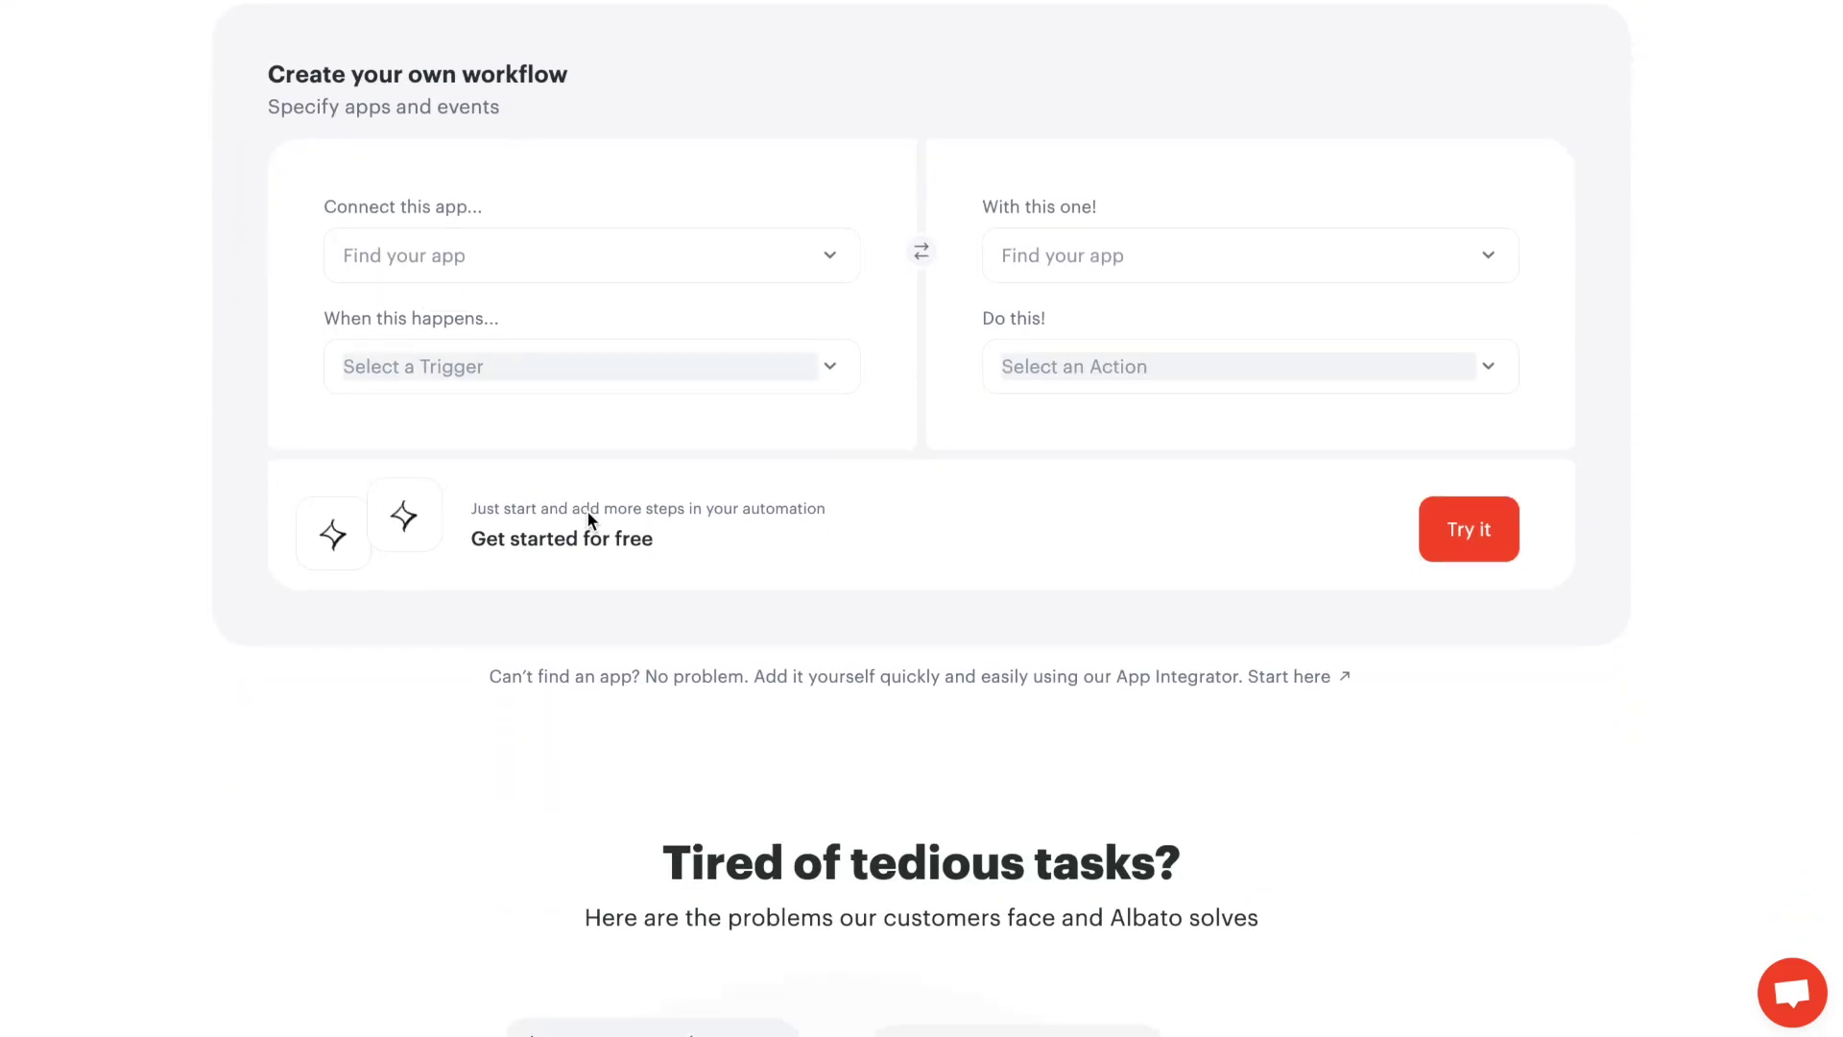
{"action": "scroll", "coordinate": [1005, 536], "scroll_direction": "down", "scroll_amount": 20}
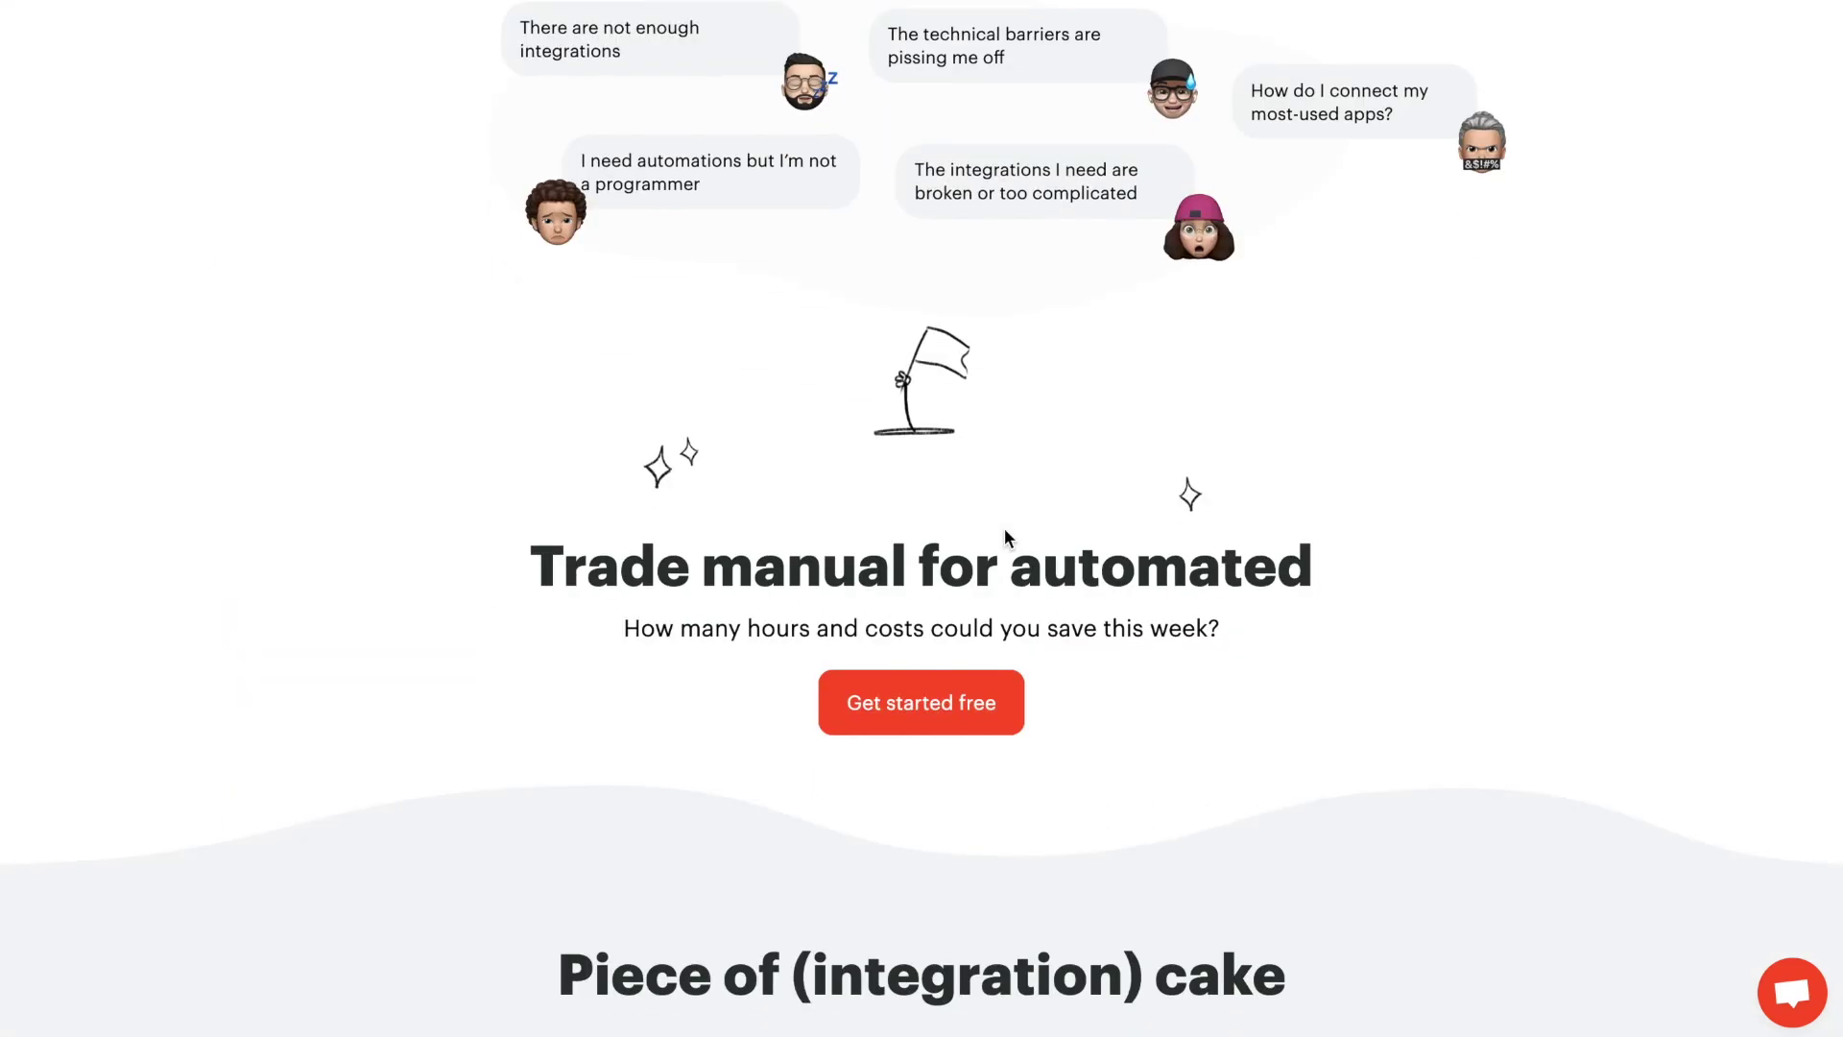
{"action": "scroll", "coordinate": [741, 292], "scroll_direction": "down", "scroll_amount": 8}
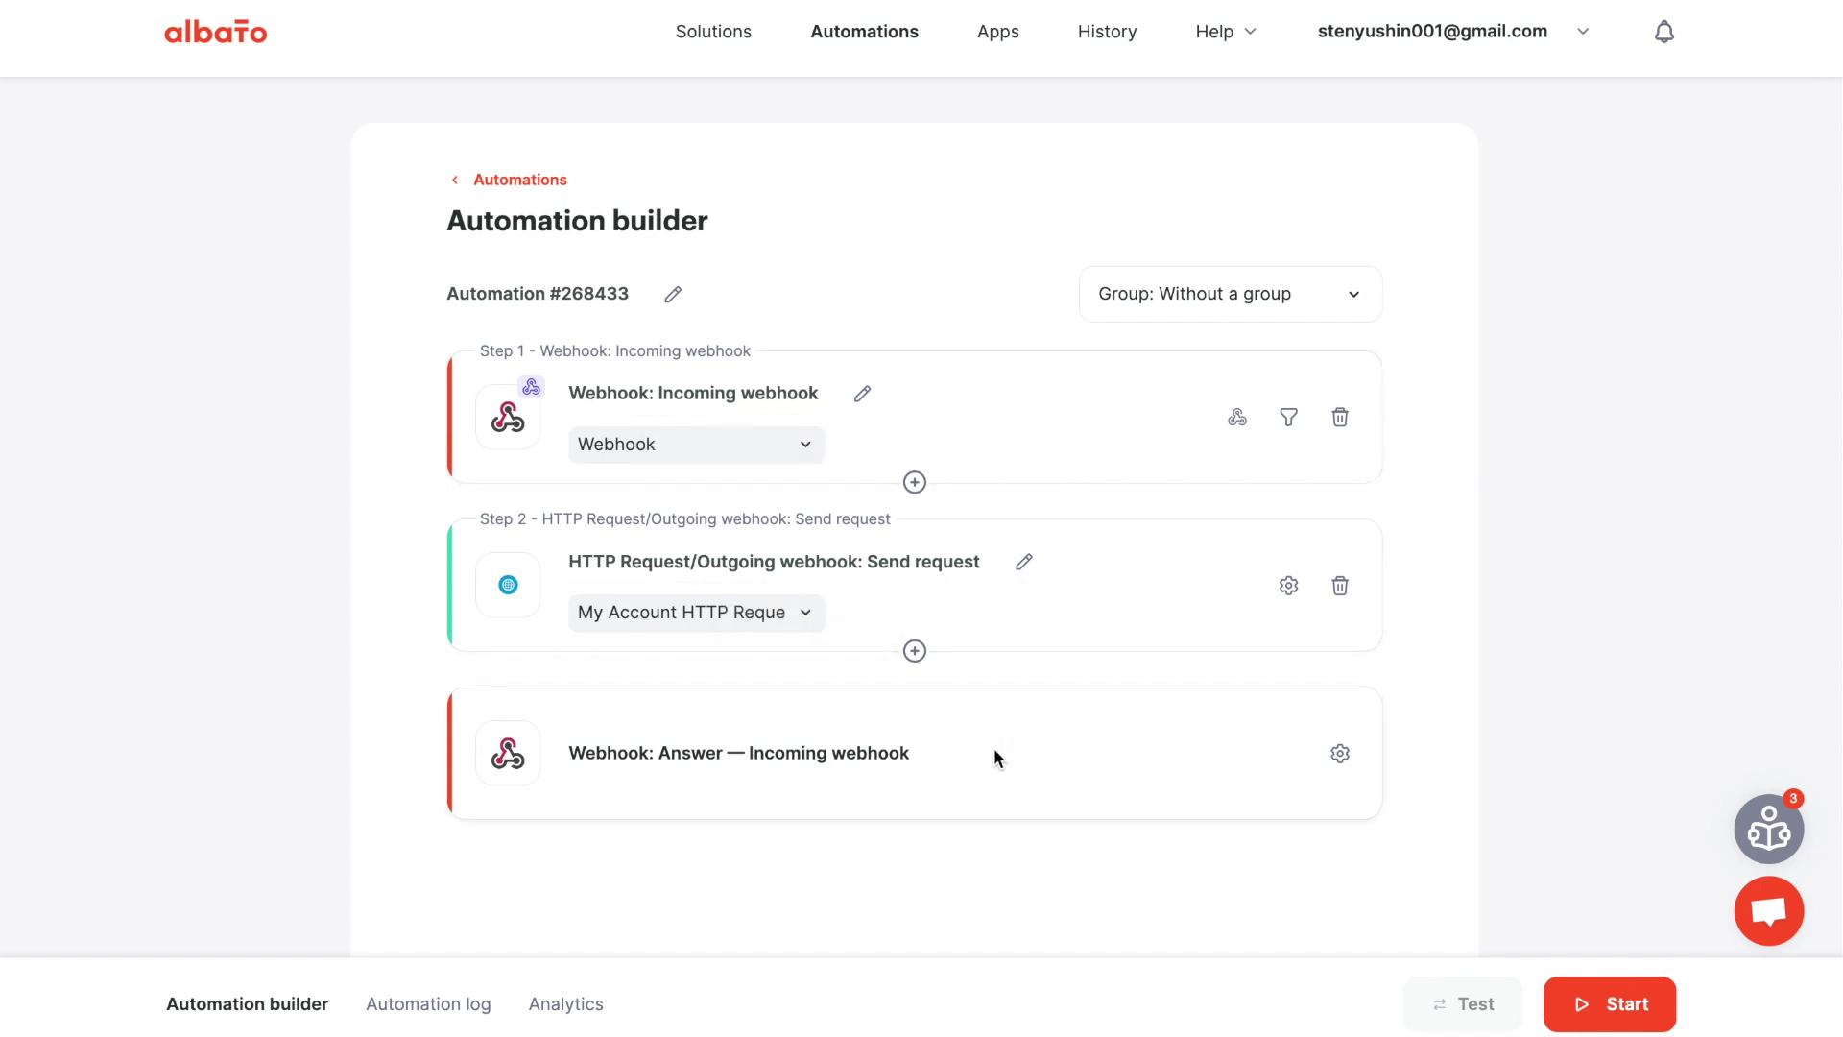
Leave automation #268433's builder and return to the Automations list
{"action": "left_click", "coordinate": [499, 182]}
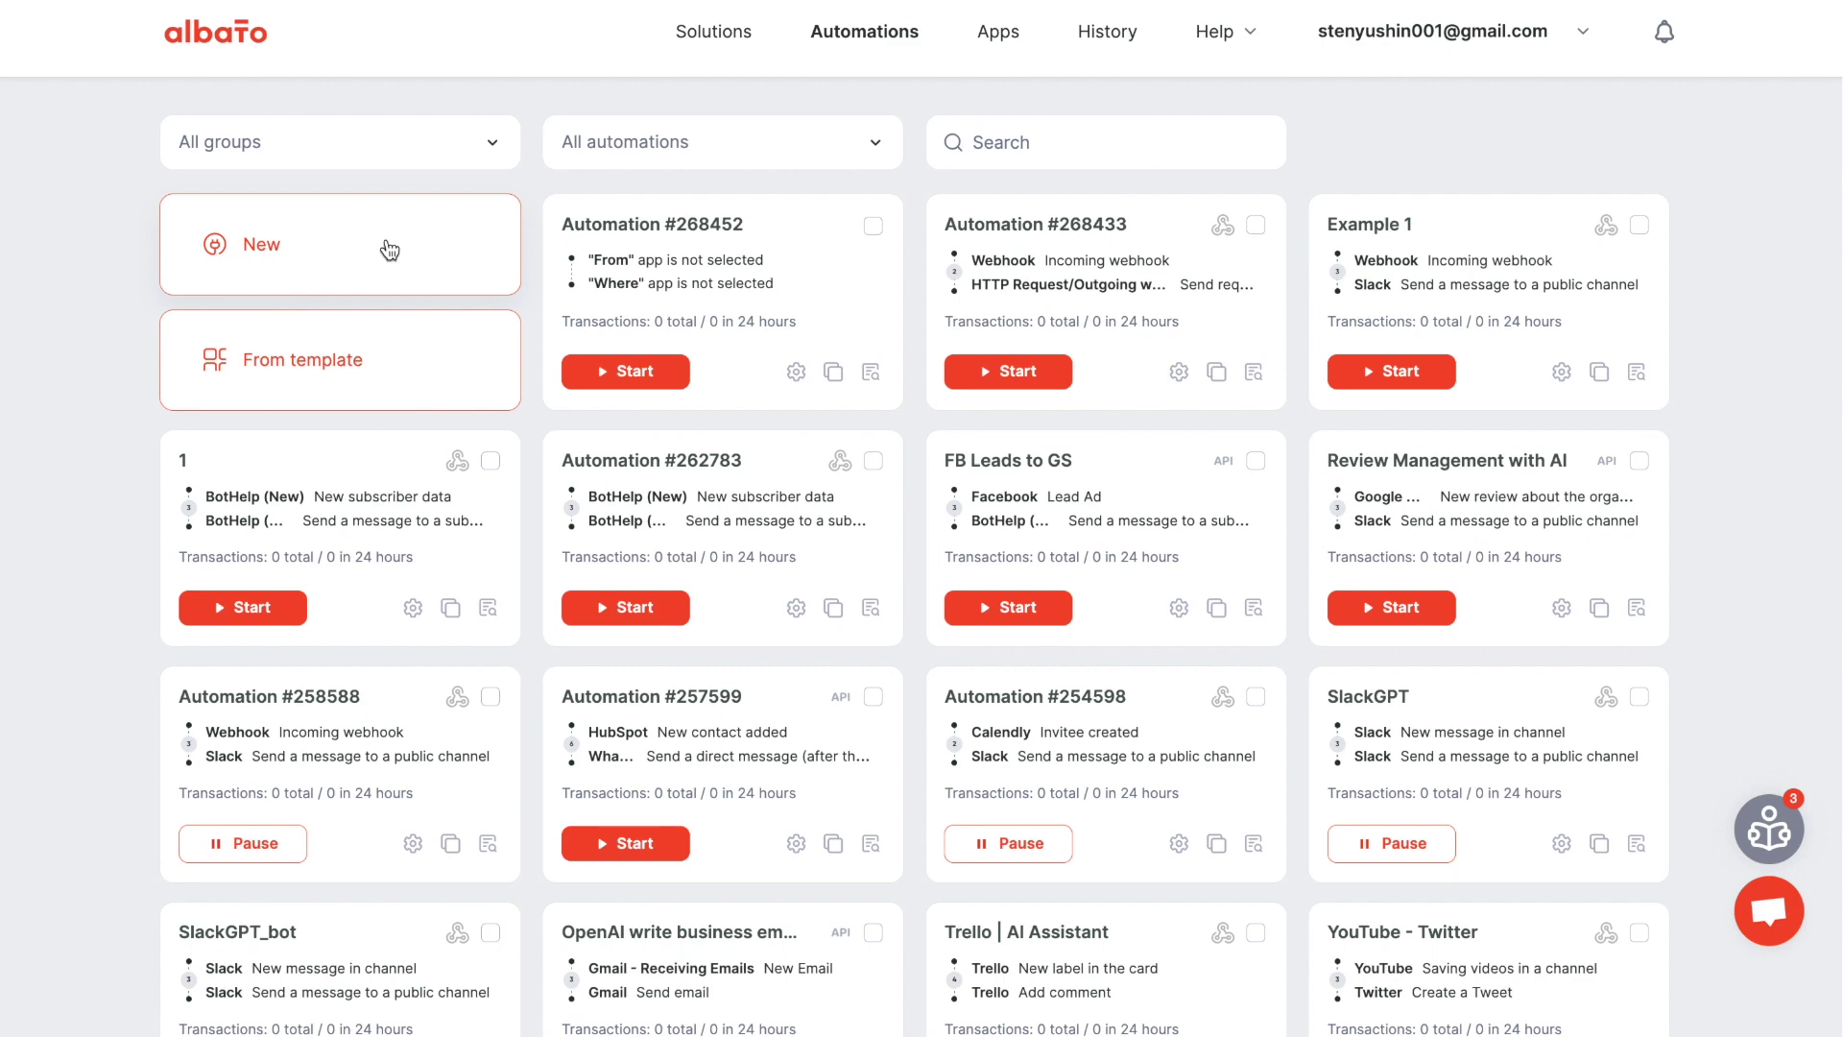
Create a new automation and choose Webhook as the trigger app
{"action": "left_click", "coordinate": [389, 247]}
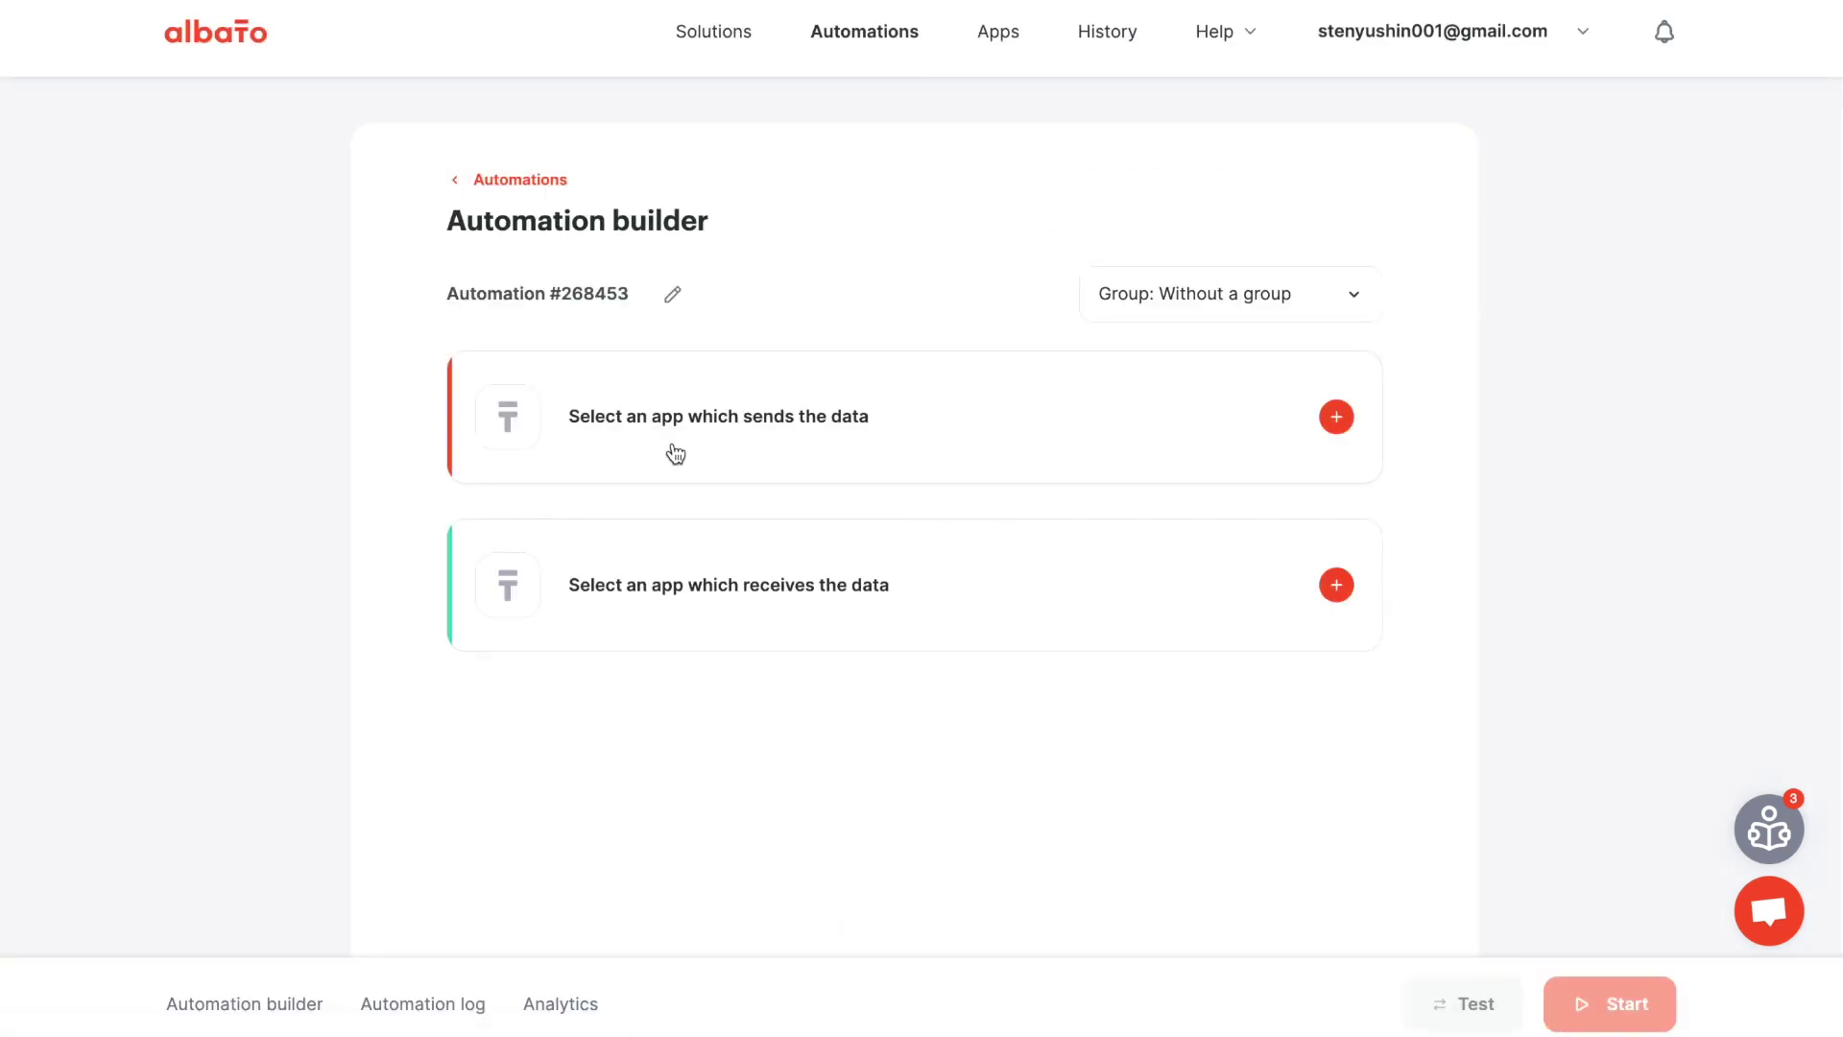
{"action": "left_click", "coordinate": [659, 428]}
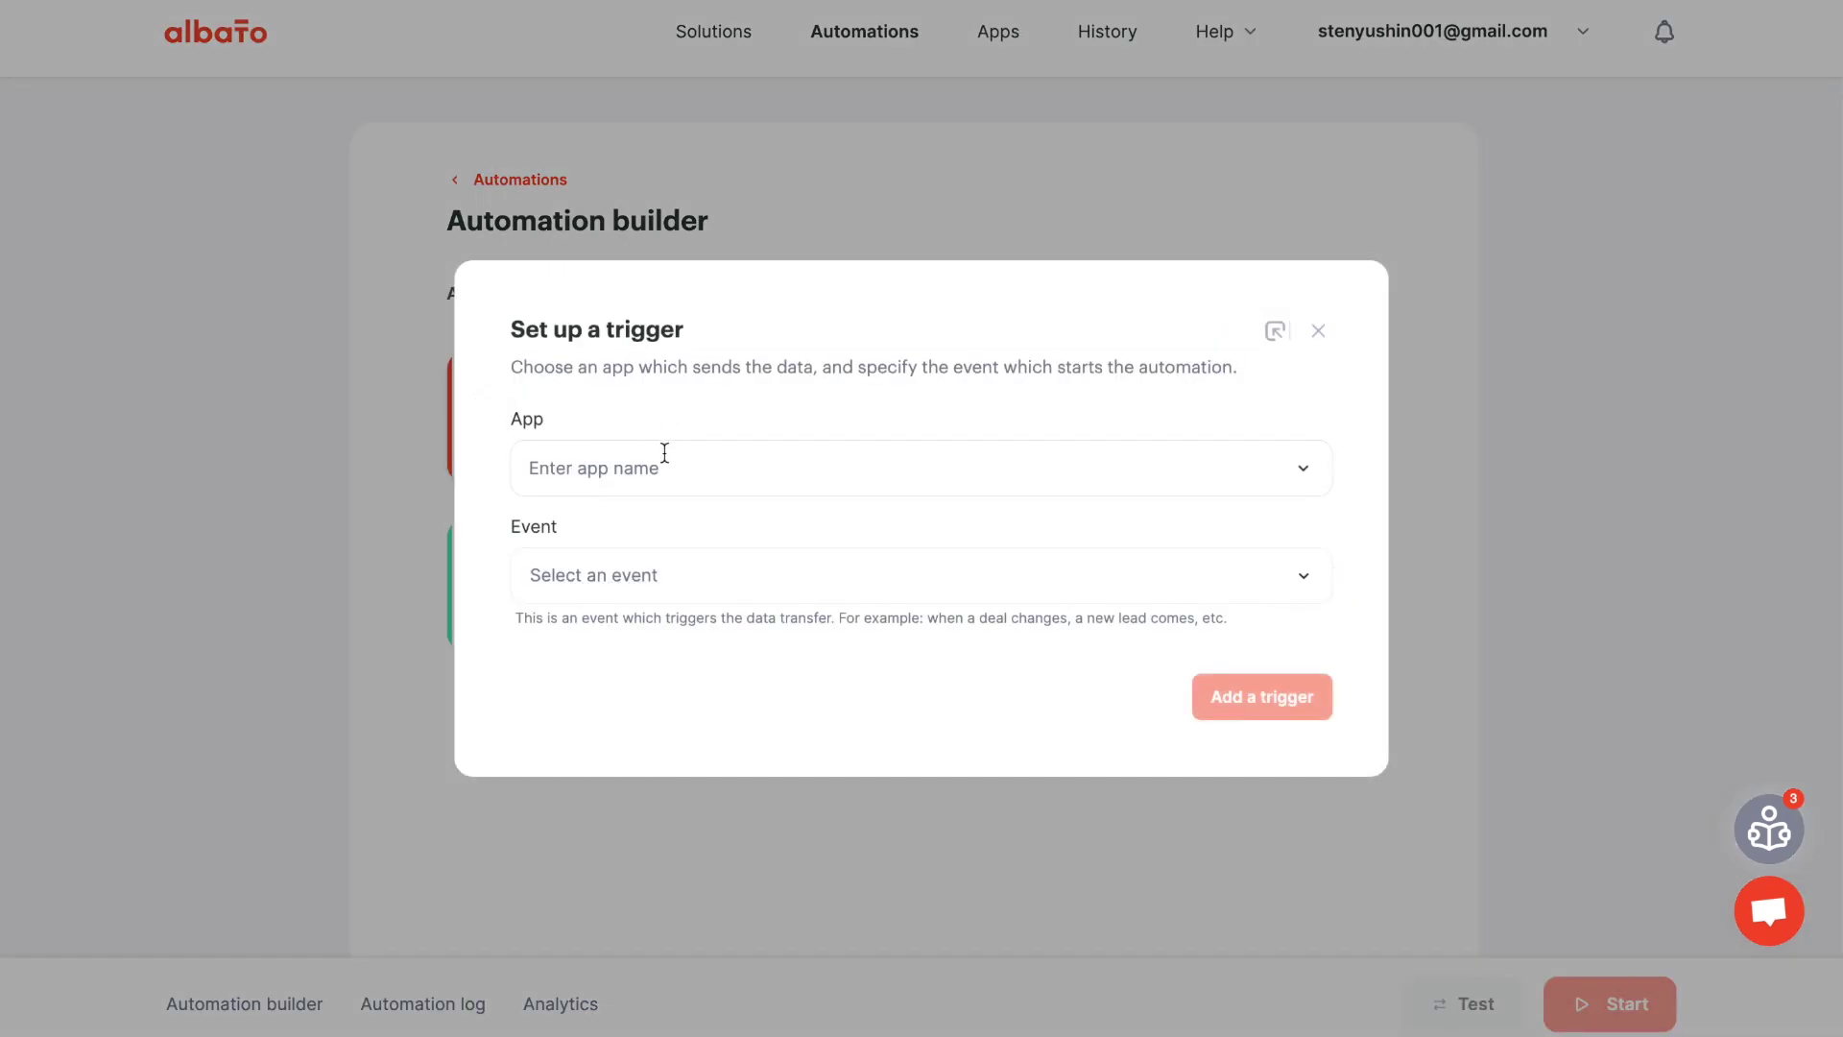
{"action": "left_click", "coordinate": [664, 454]}
{"action": "type", "text": "we"}
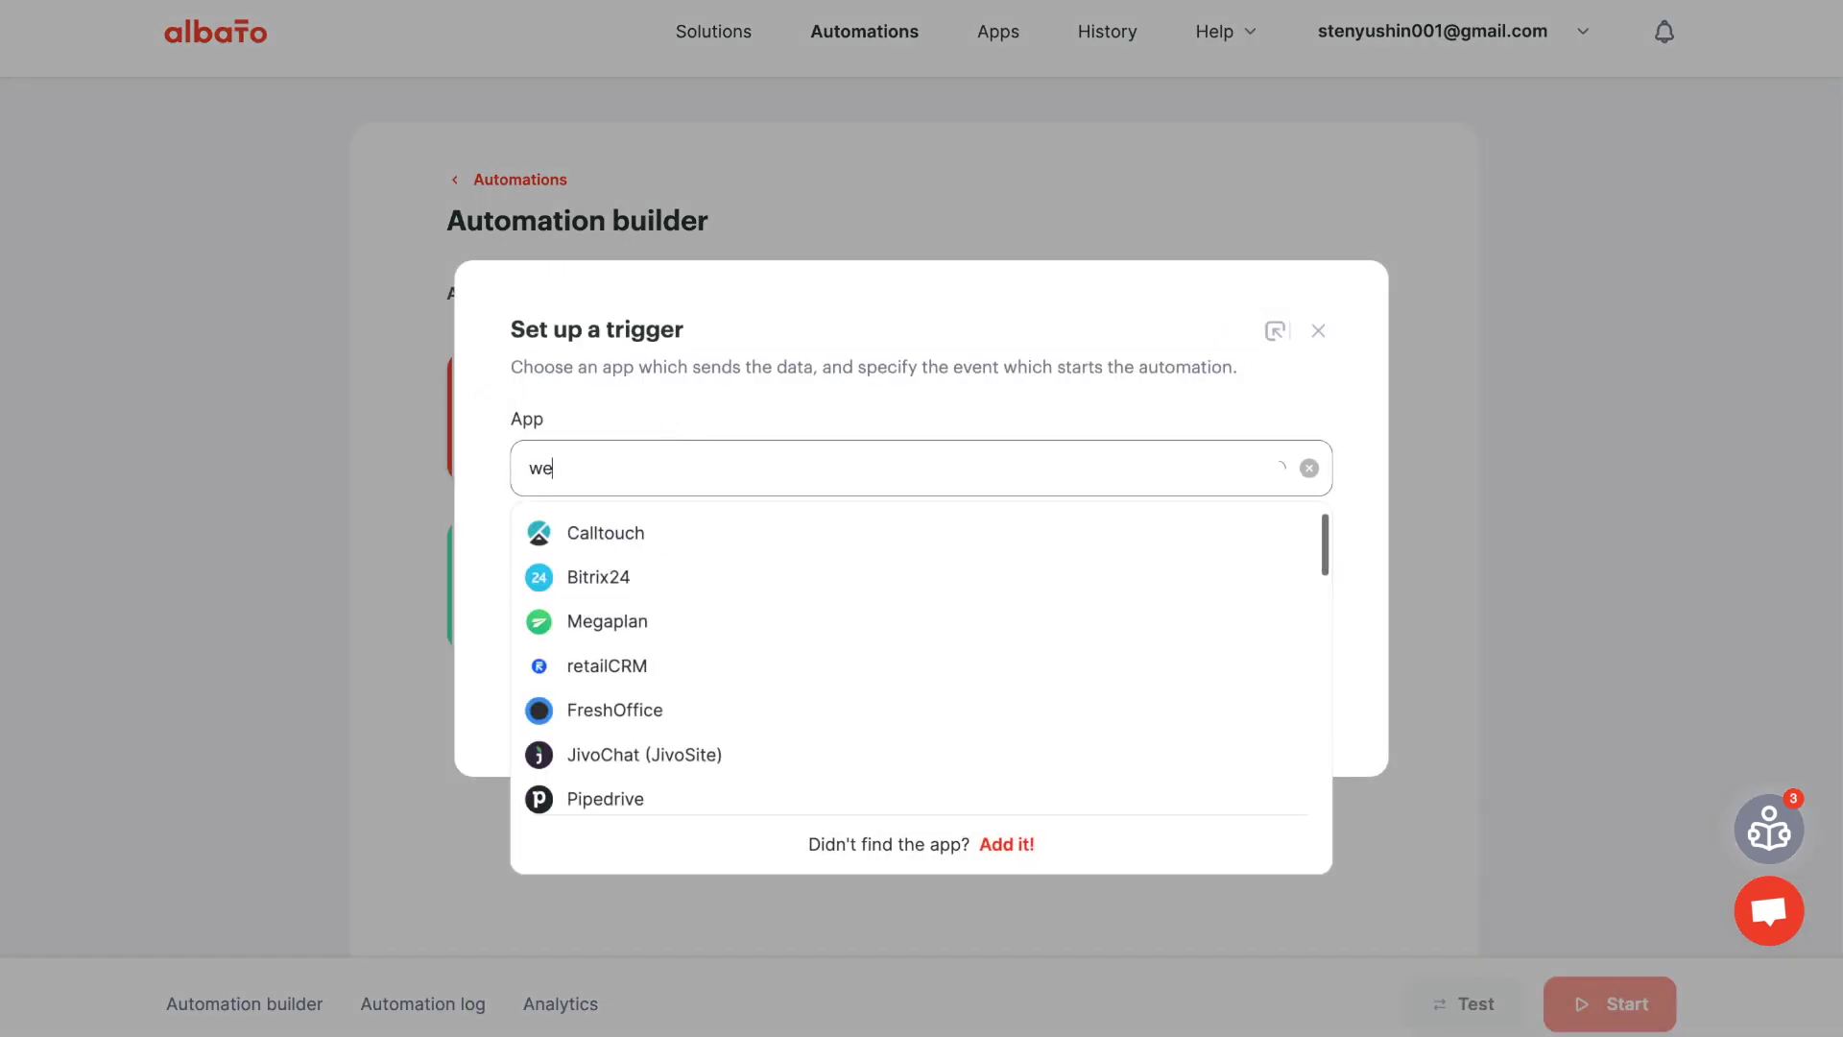
{"action": "left_click", "coordinate": [622, 533]}
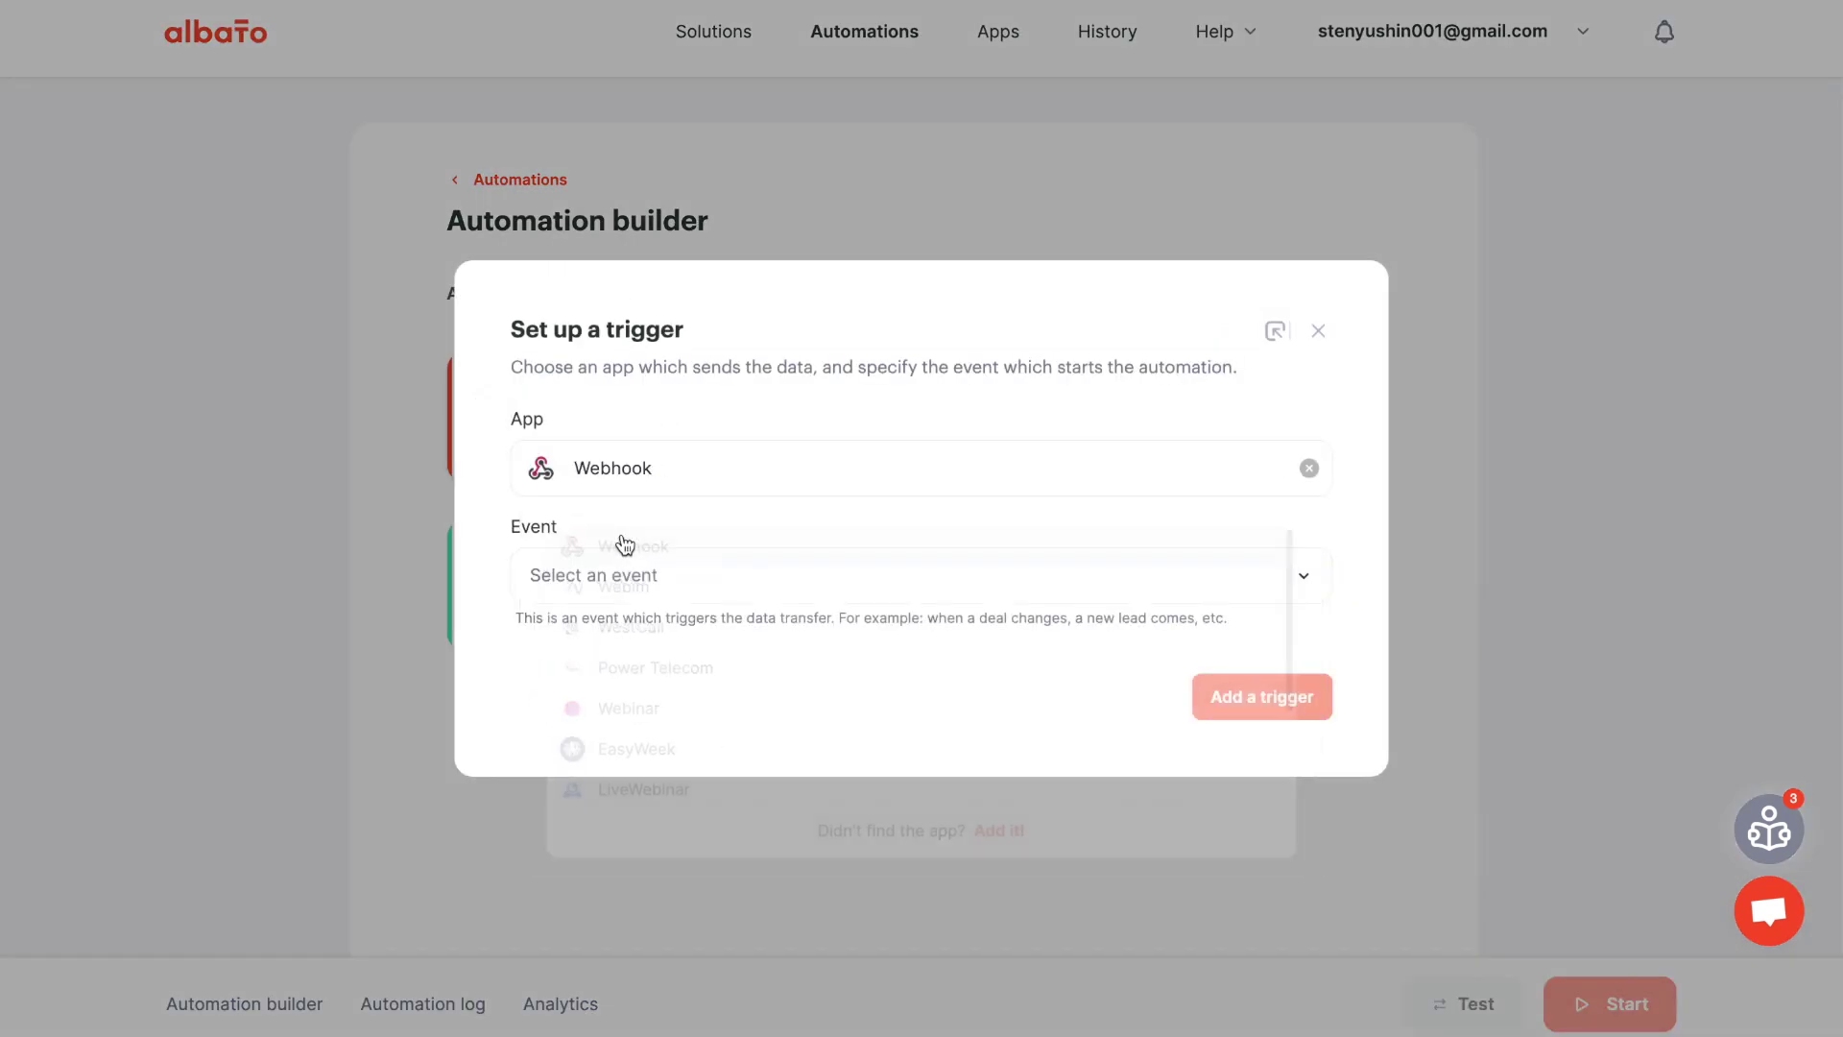
Add an Incoming webhook trigger with the Webhook connection and copy its generated URL
{"action": "left_click", "coordinate": [630, 578]}
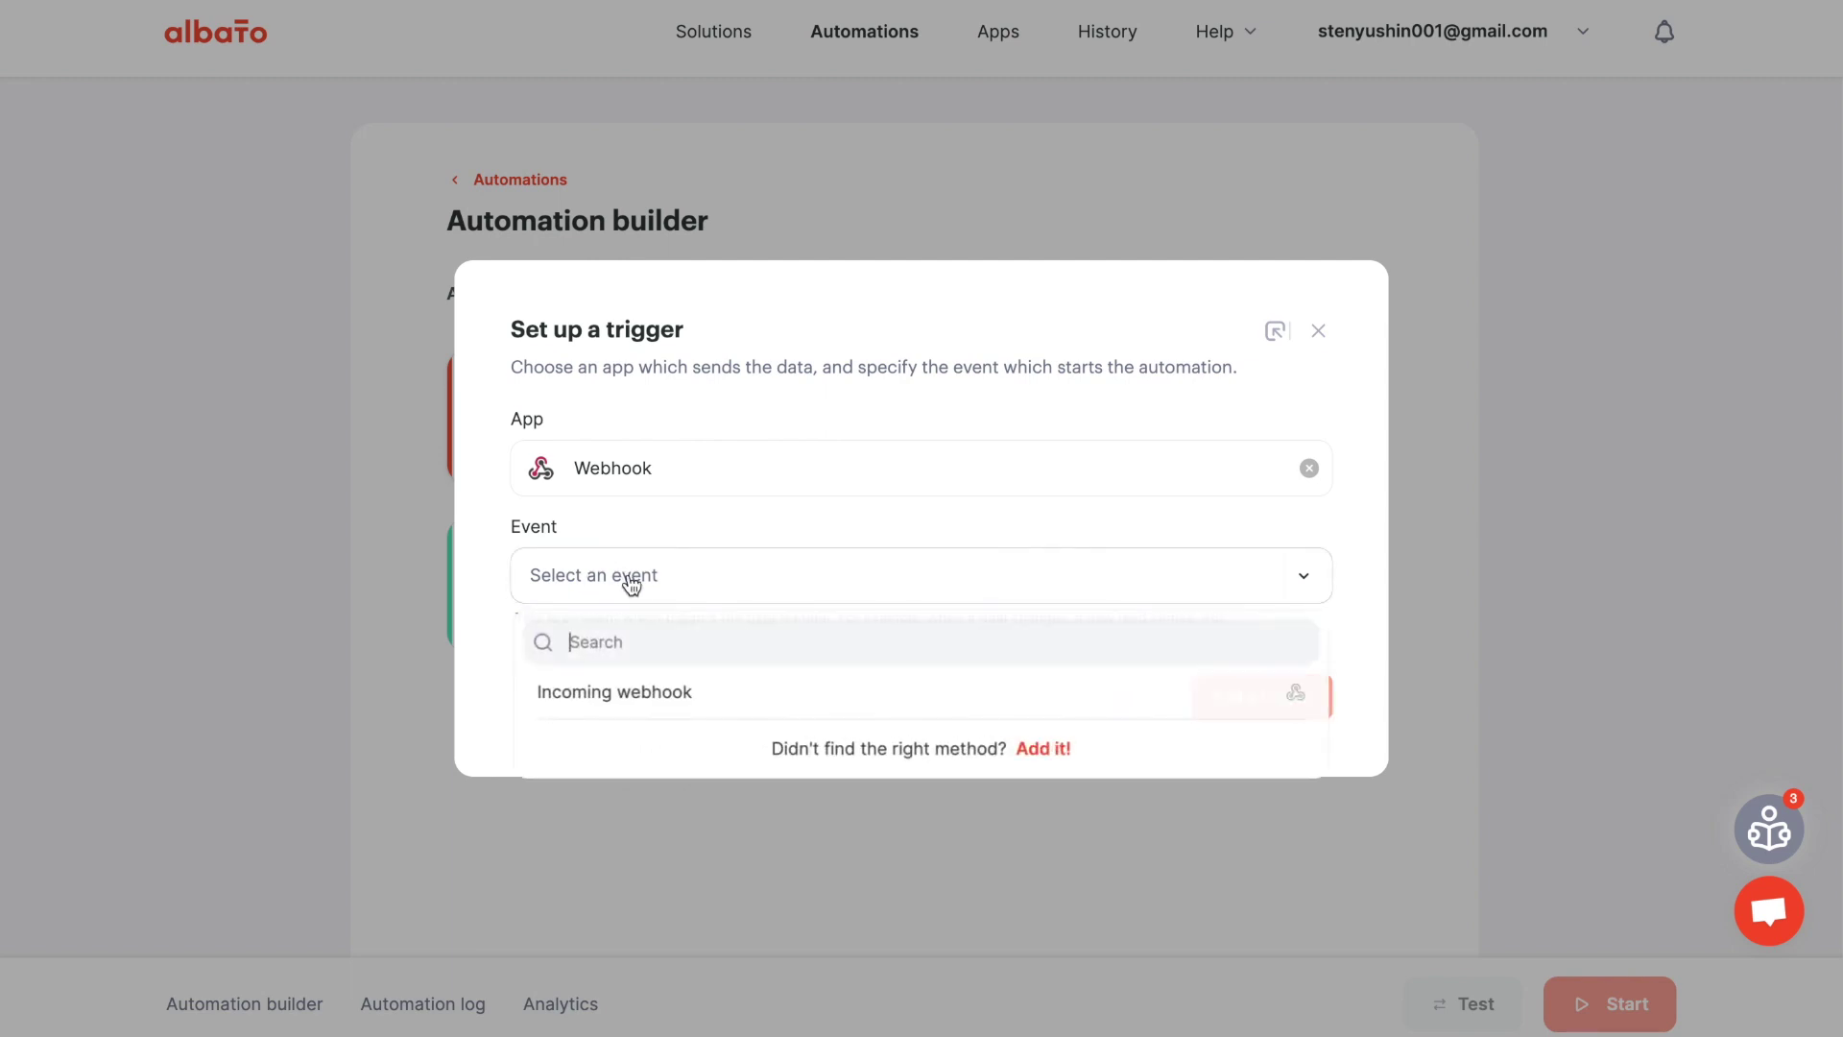
{"action": "left_click", "coordinate": [629, 691]}
{"action": "left_click", "coordinate": [778, 655]}
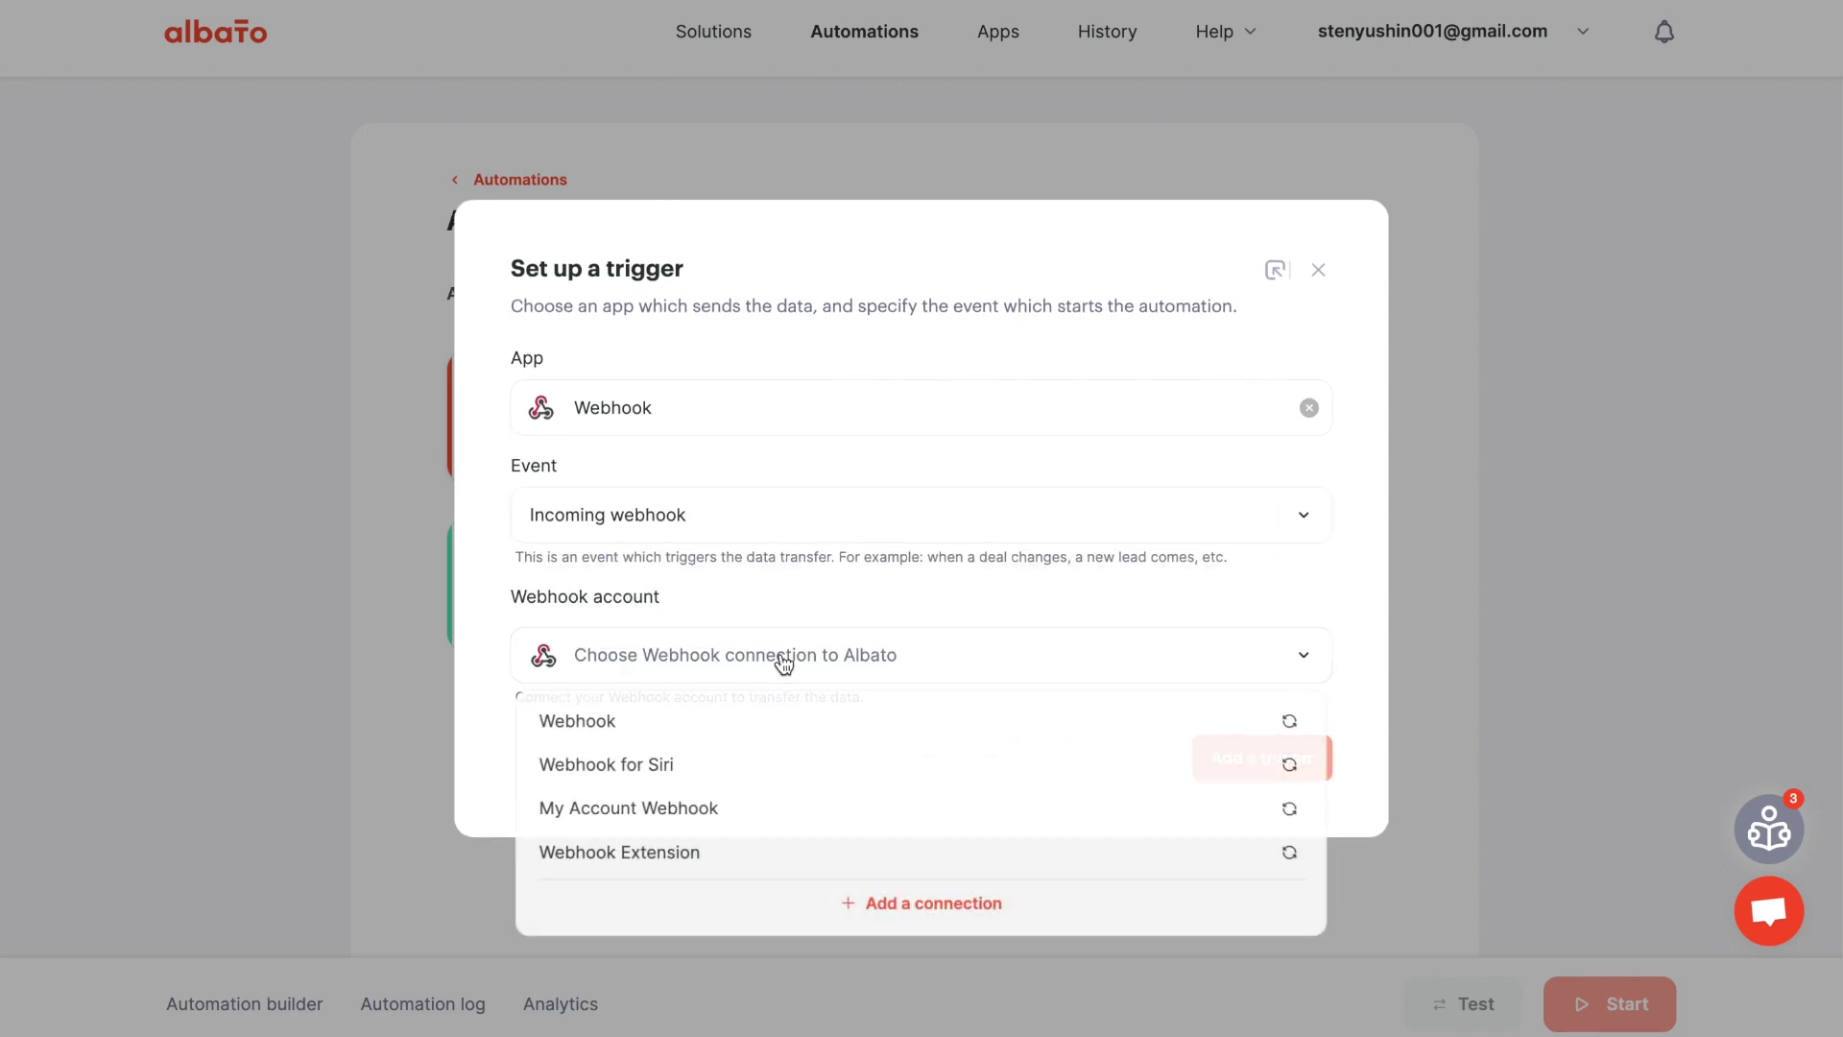
{"action": "left_click", "coordinate": [778, 722]}
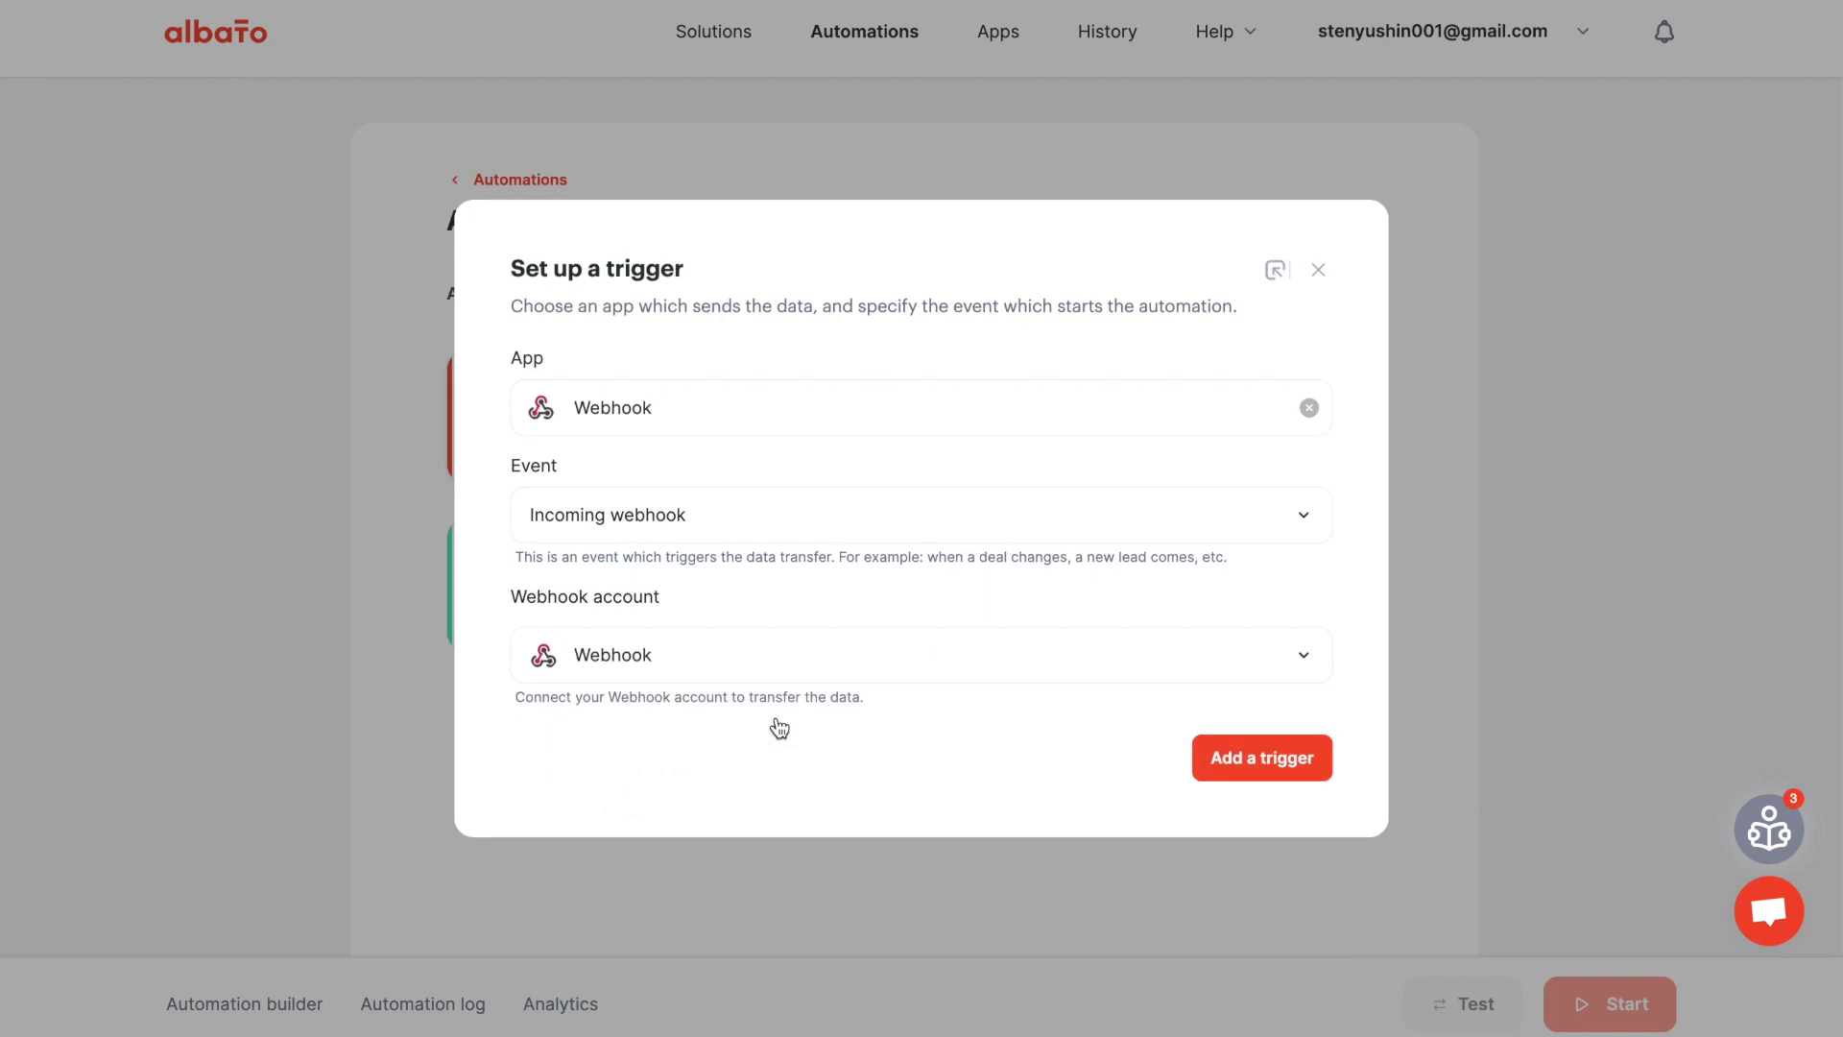
{"action": "left_click", "coordinate": [1279, 760]}
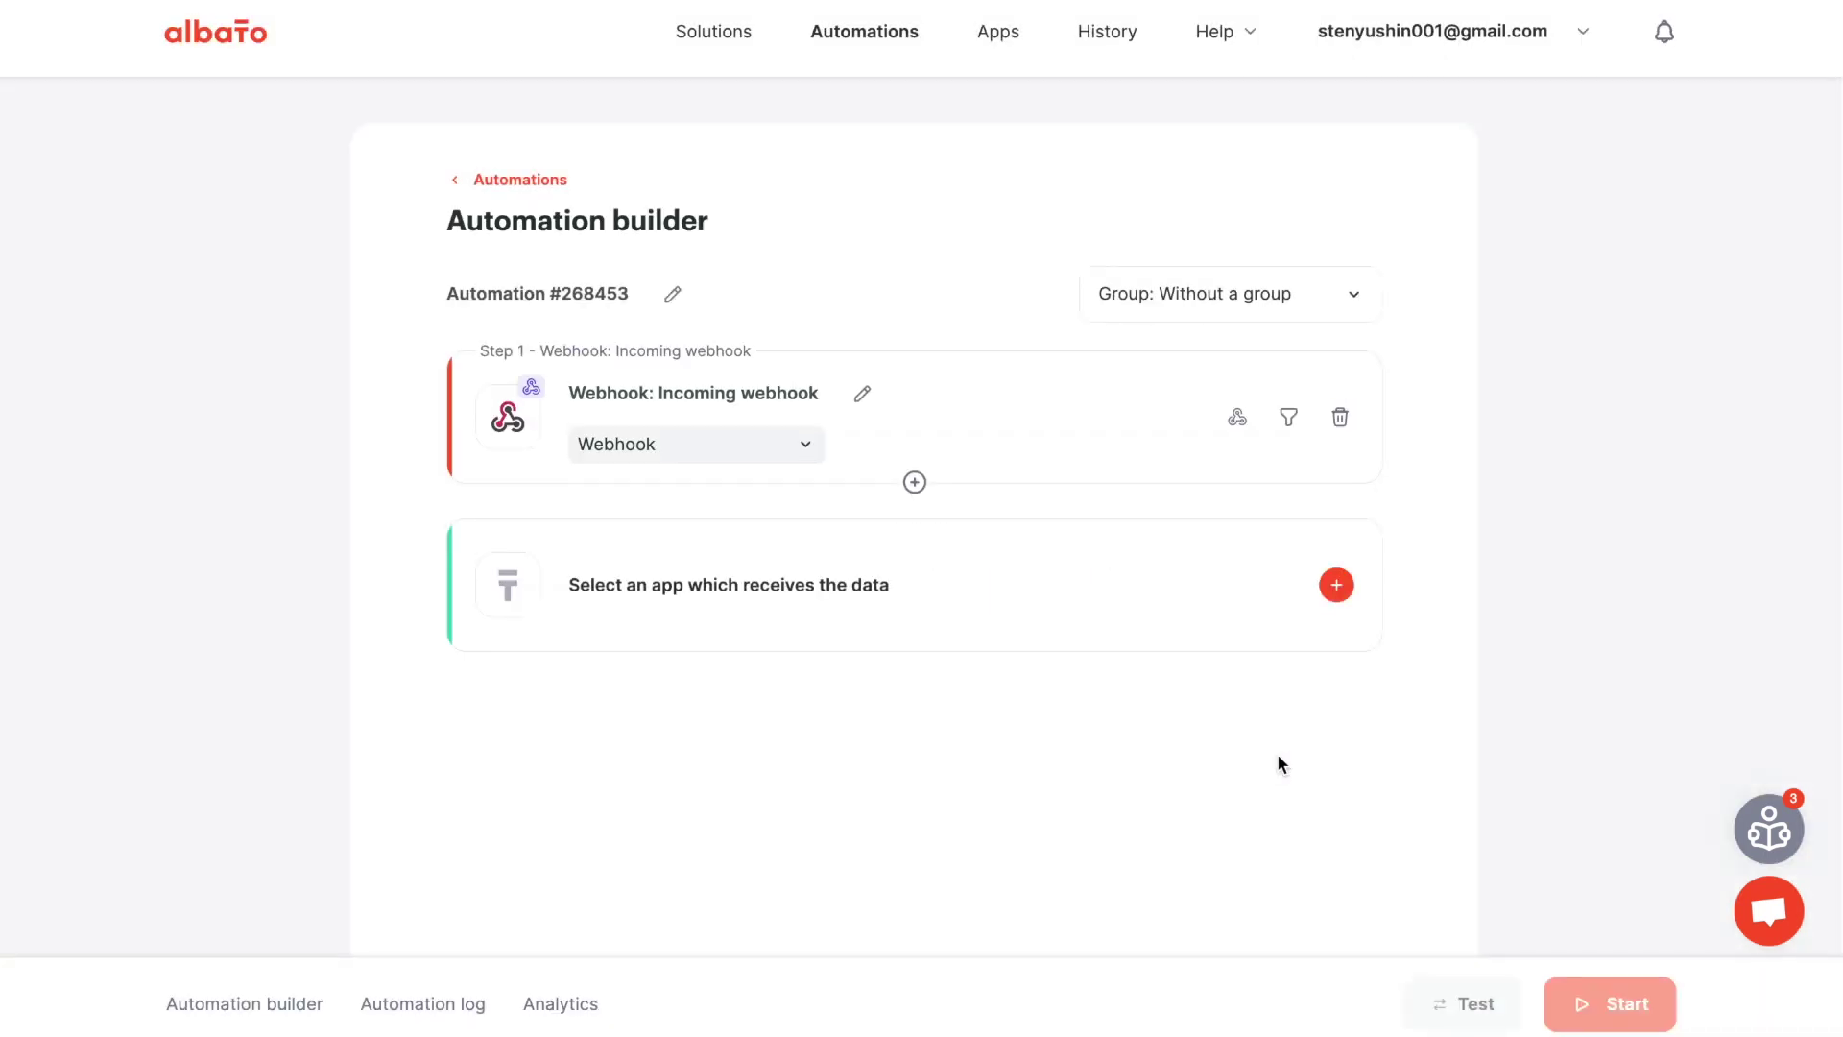
{"action": "left_click", "coordinate": [1239, 422]}
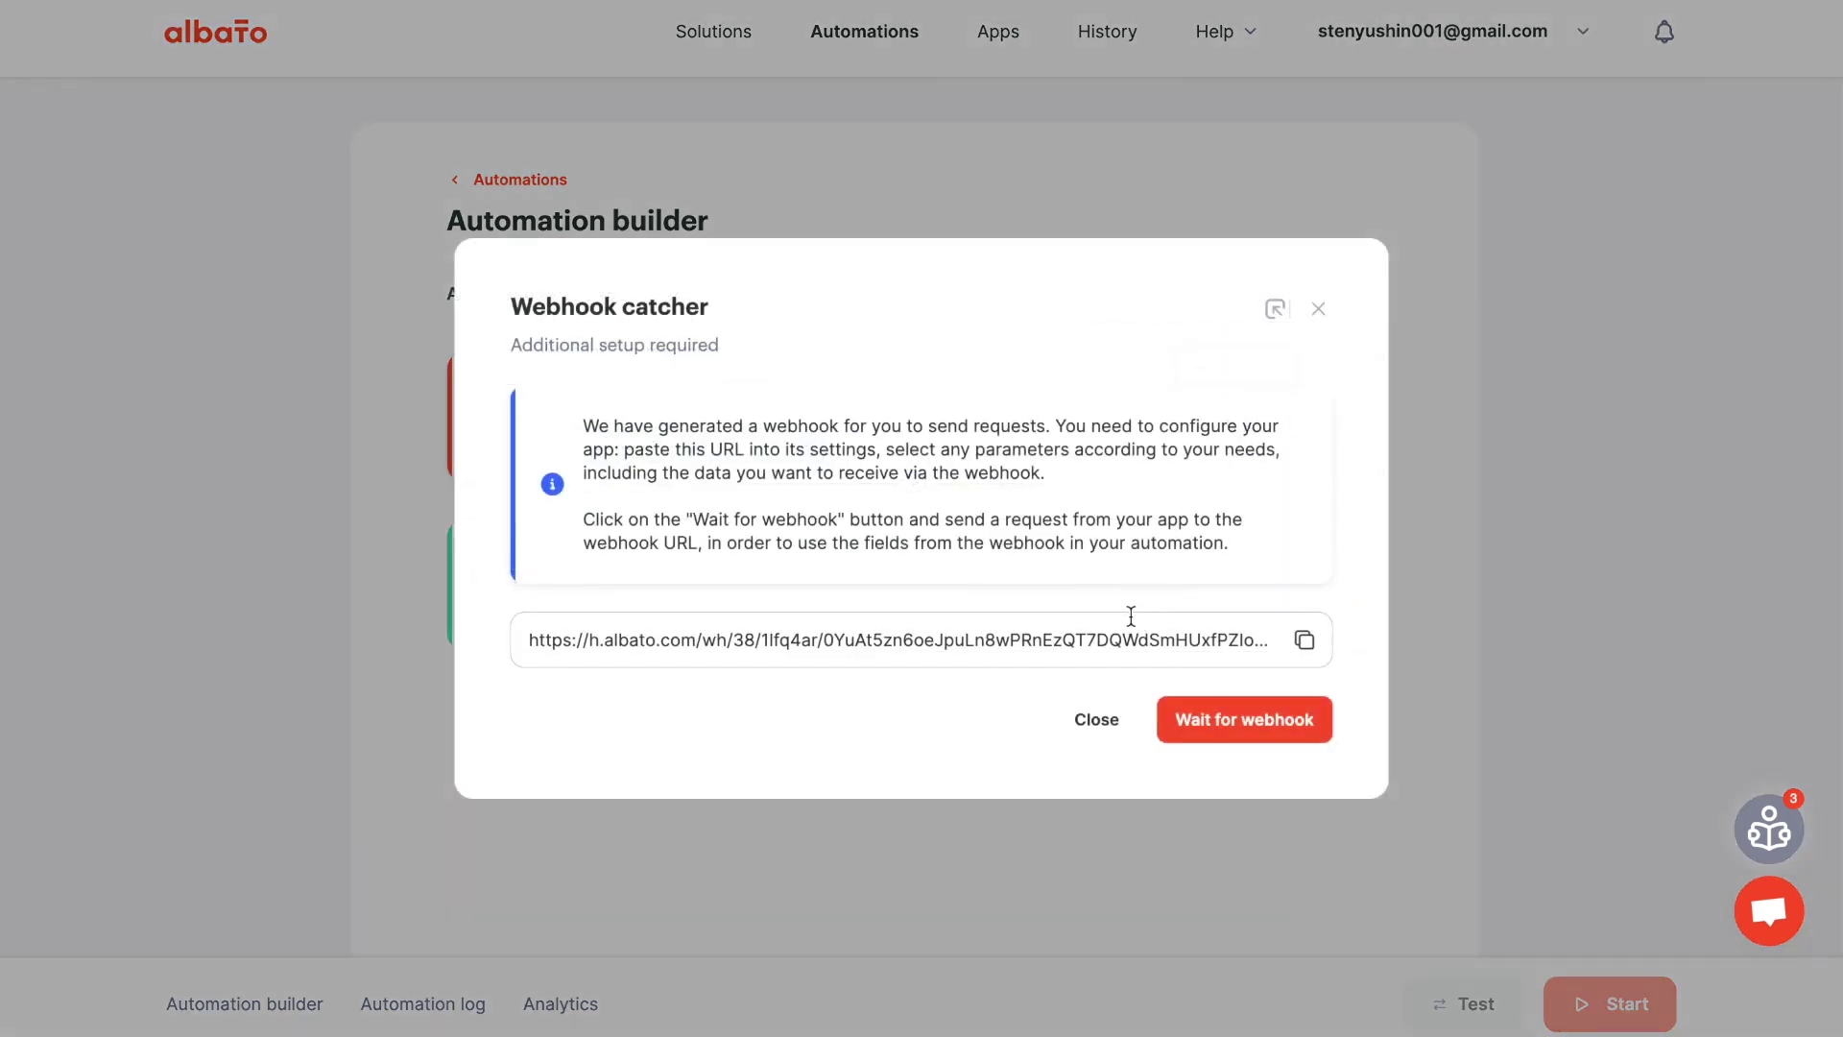
{"action": "left_click", "coordinate": [1306, 642]}
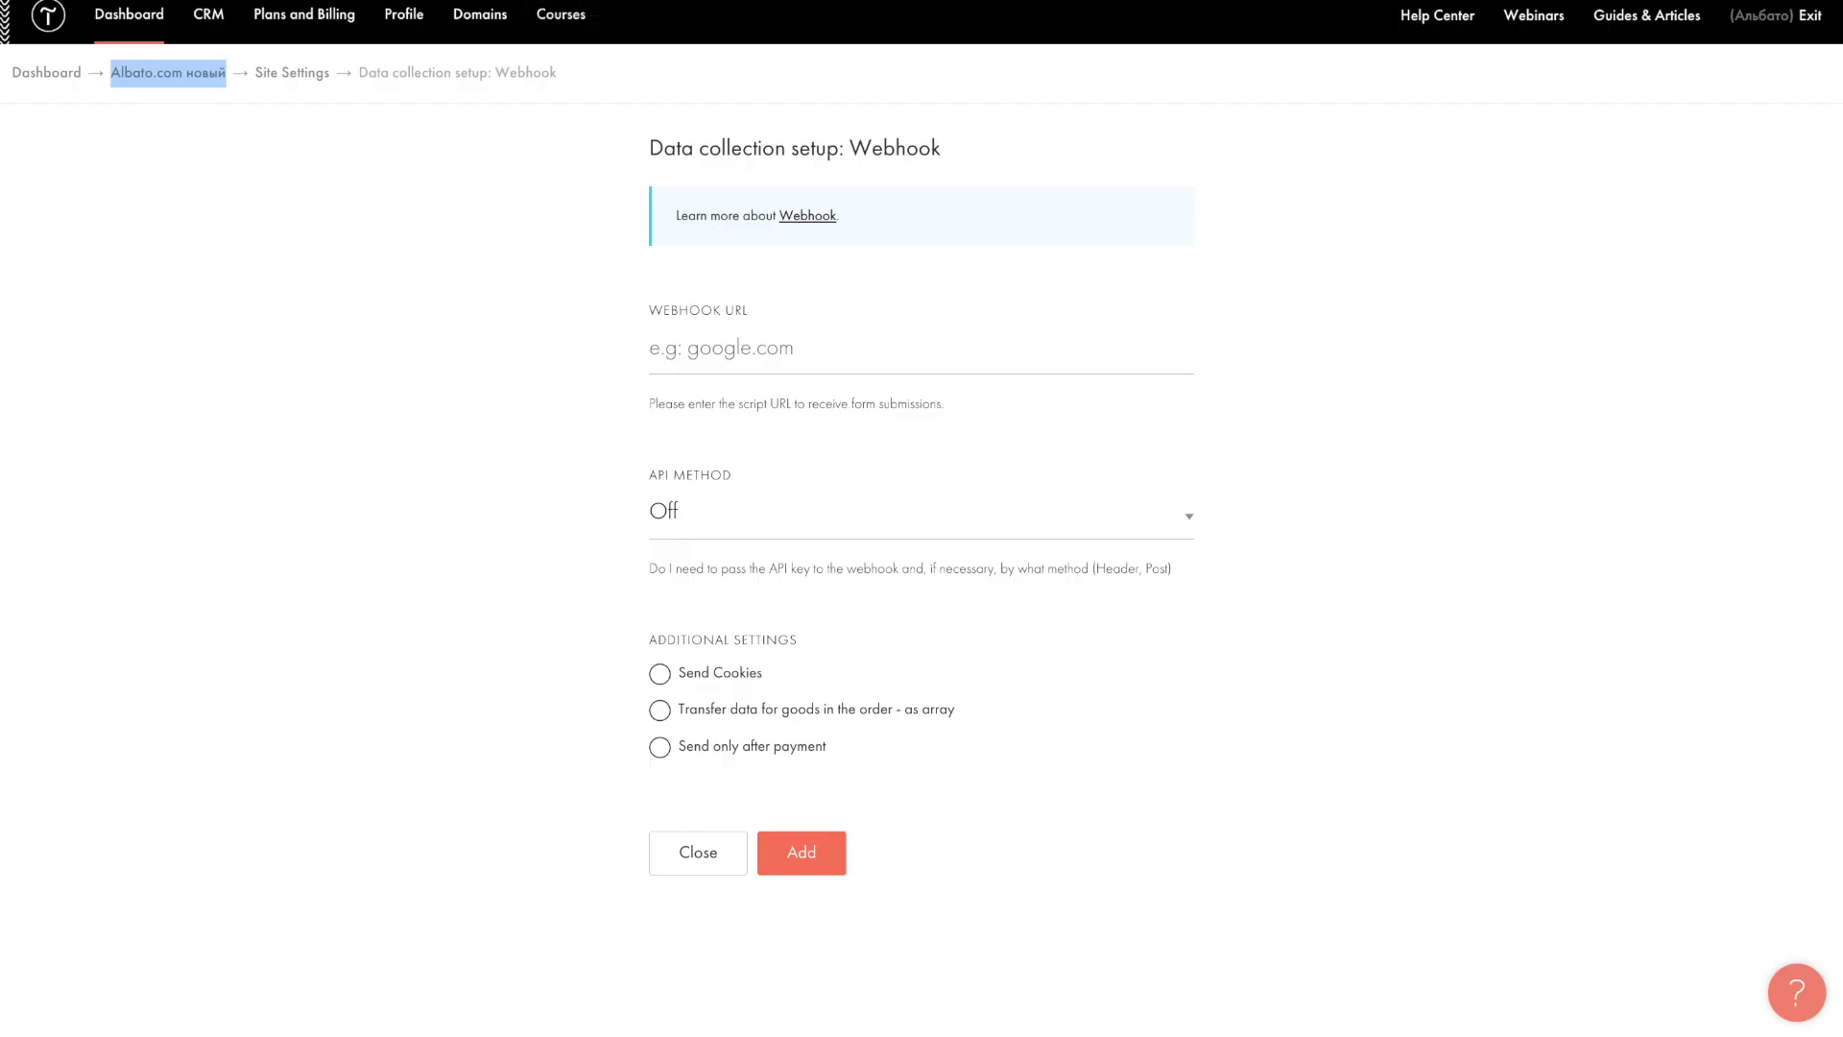
Paste the Albato webhook URL into Tilda's Webhook data-collection field and add it
{"action": "left_click", "coordinate": [735, 306]}
{"action": "key", "text": "ctrl+v"}
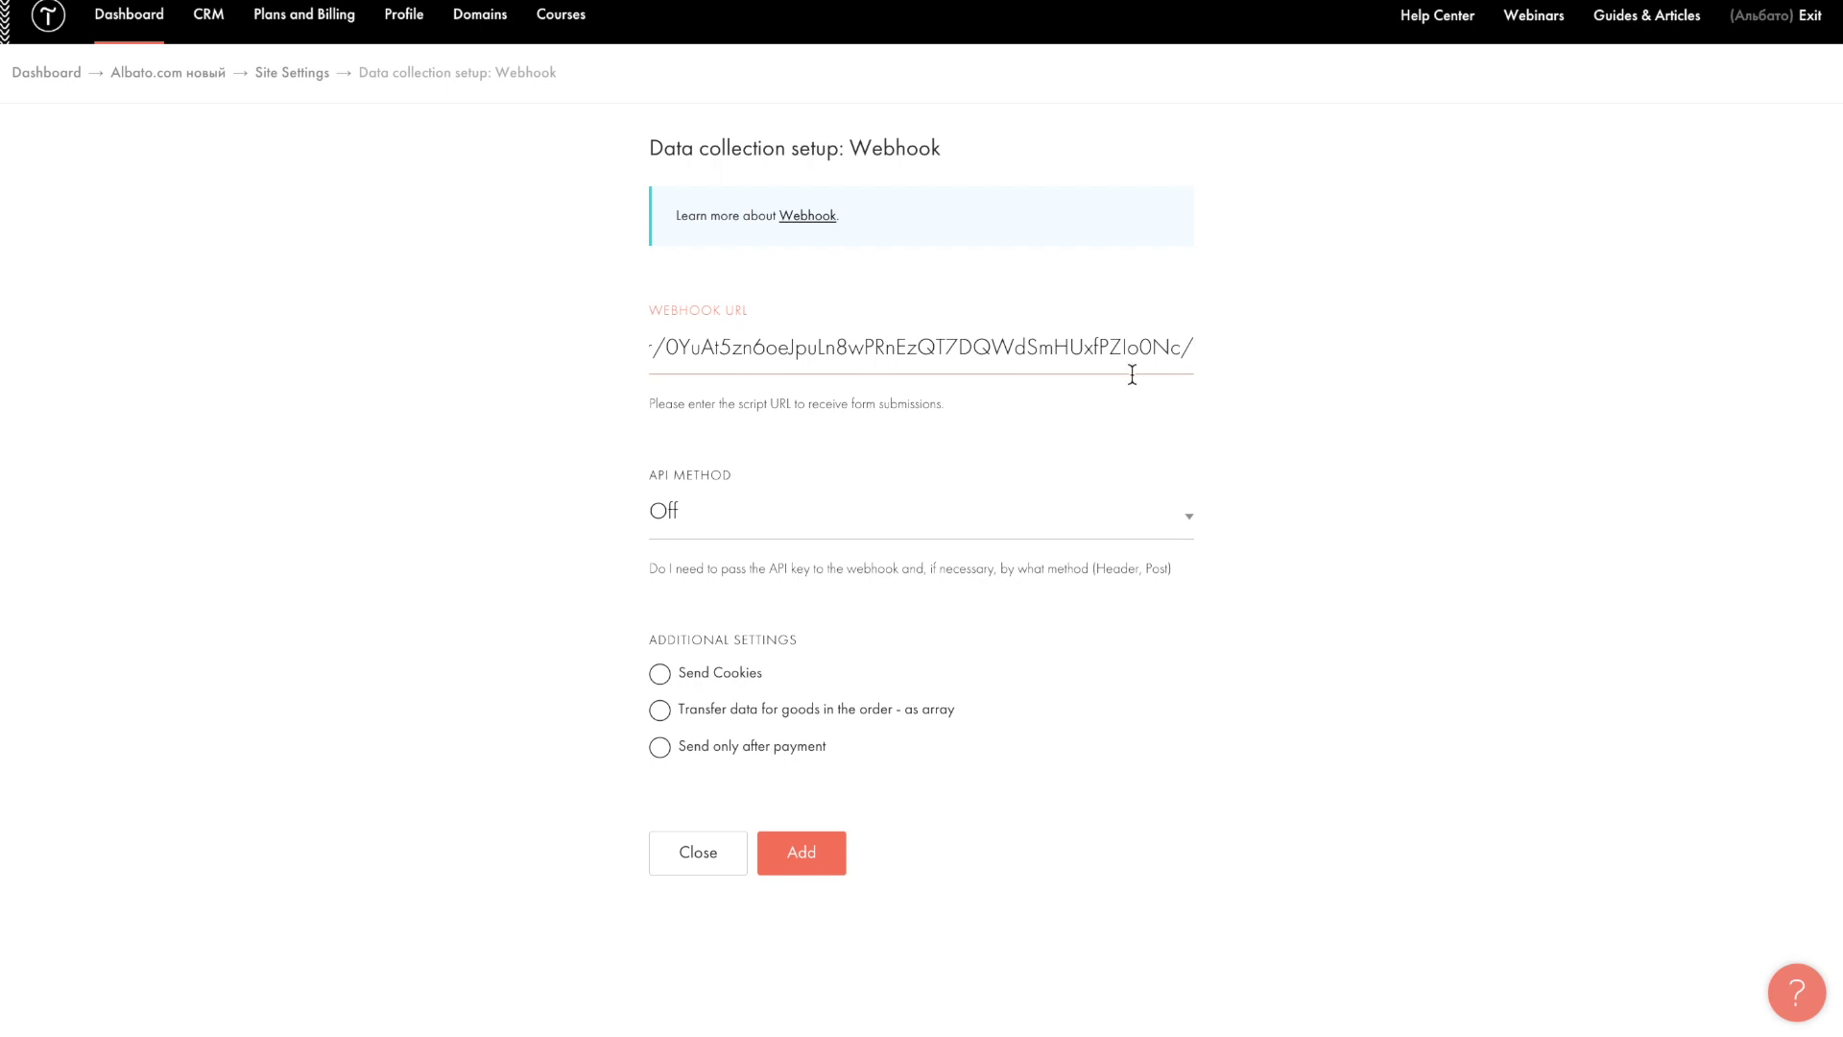
{"action": "left_click", "coordinate": [1349, 435]}
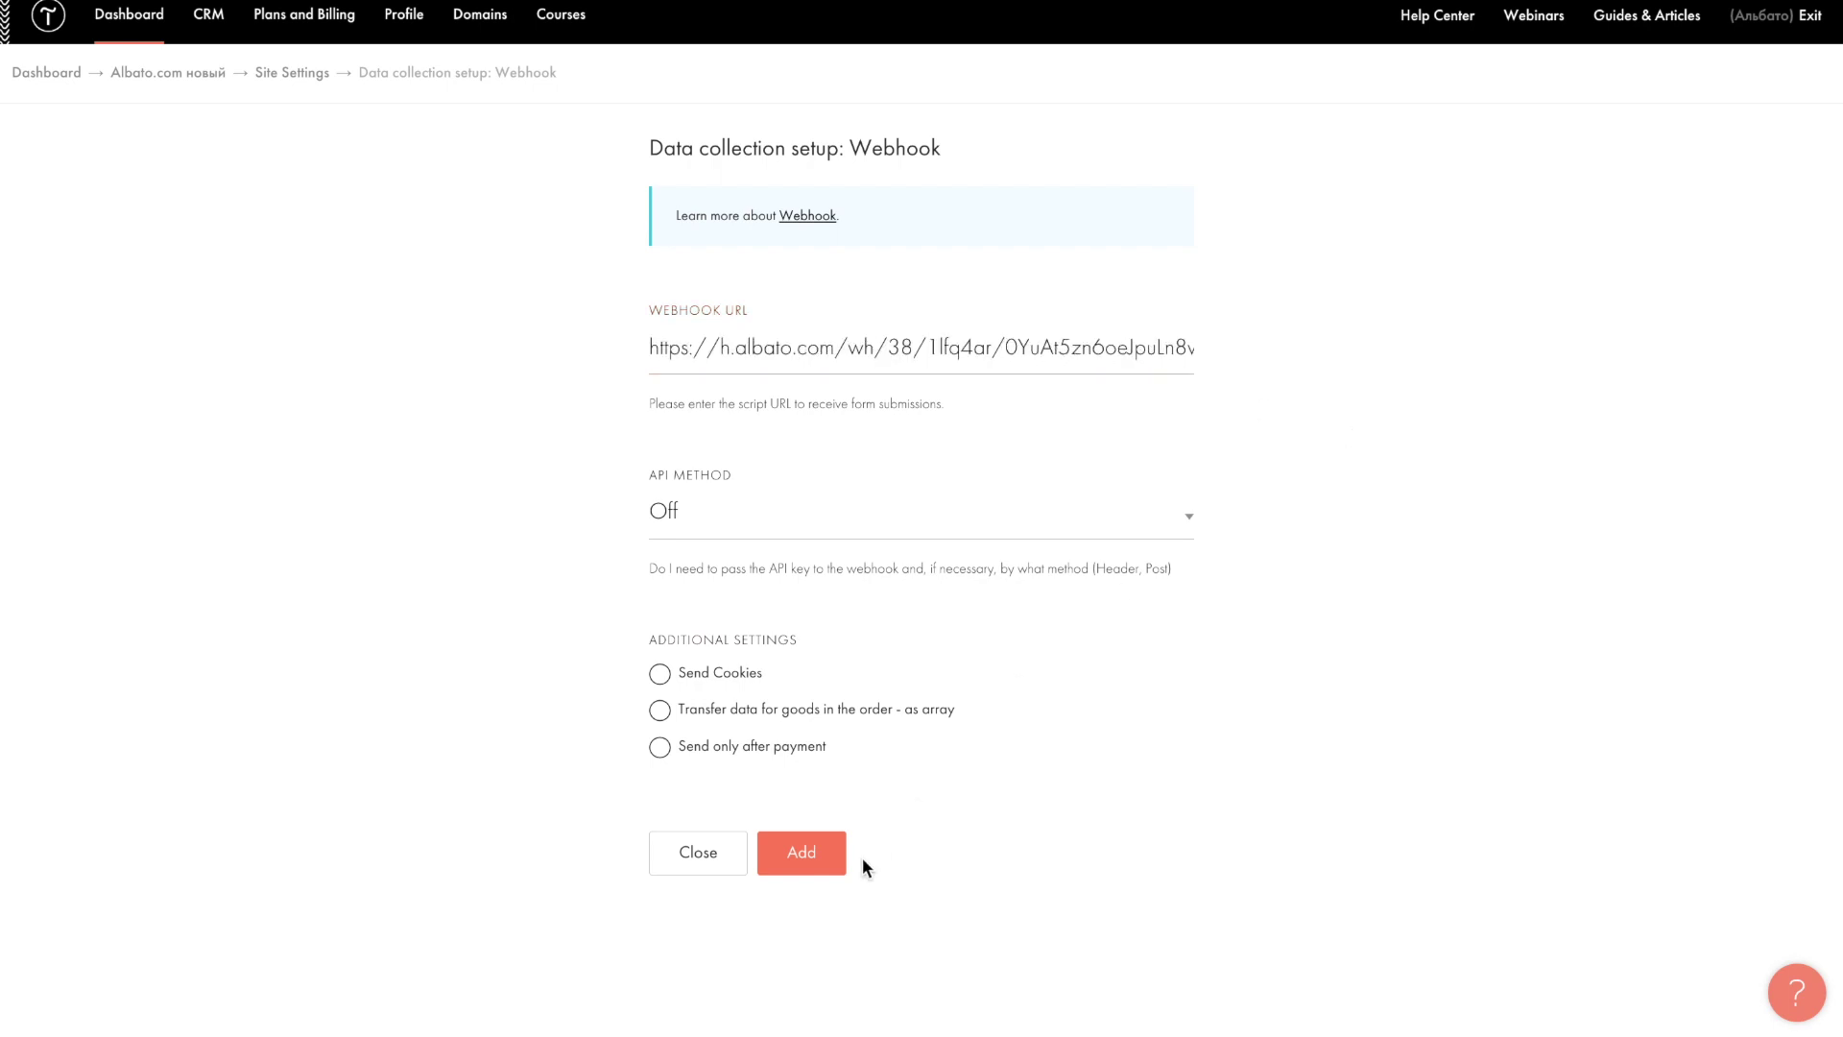
{"action": "left_click", "coordinate": [782, 864]}
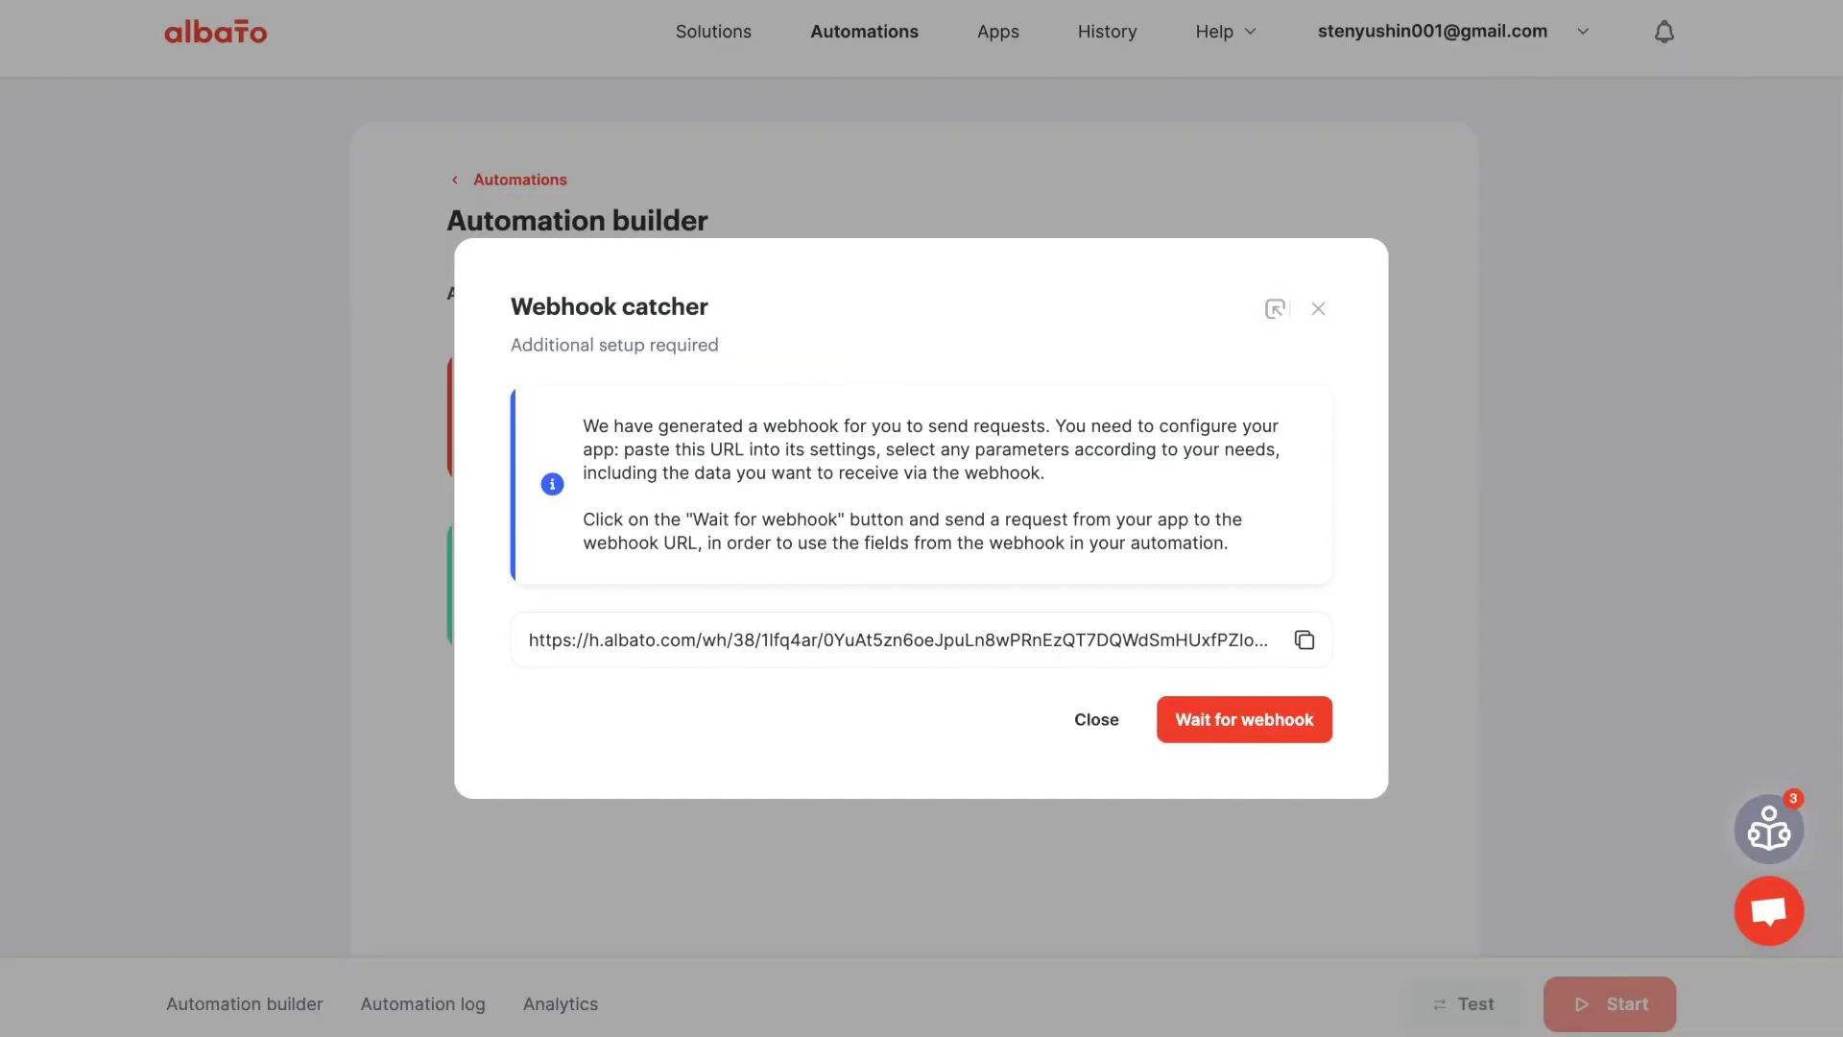
Capture a test form submission and review its received fields like Name, Phone and Email
{"action": "left_click", "coordinate": [1216, 722]}
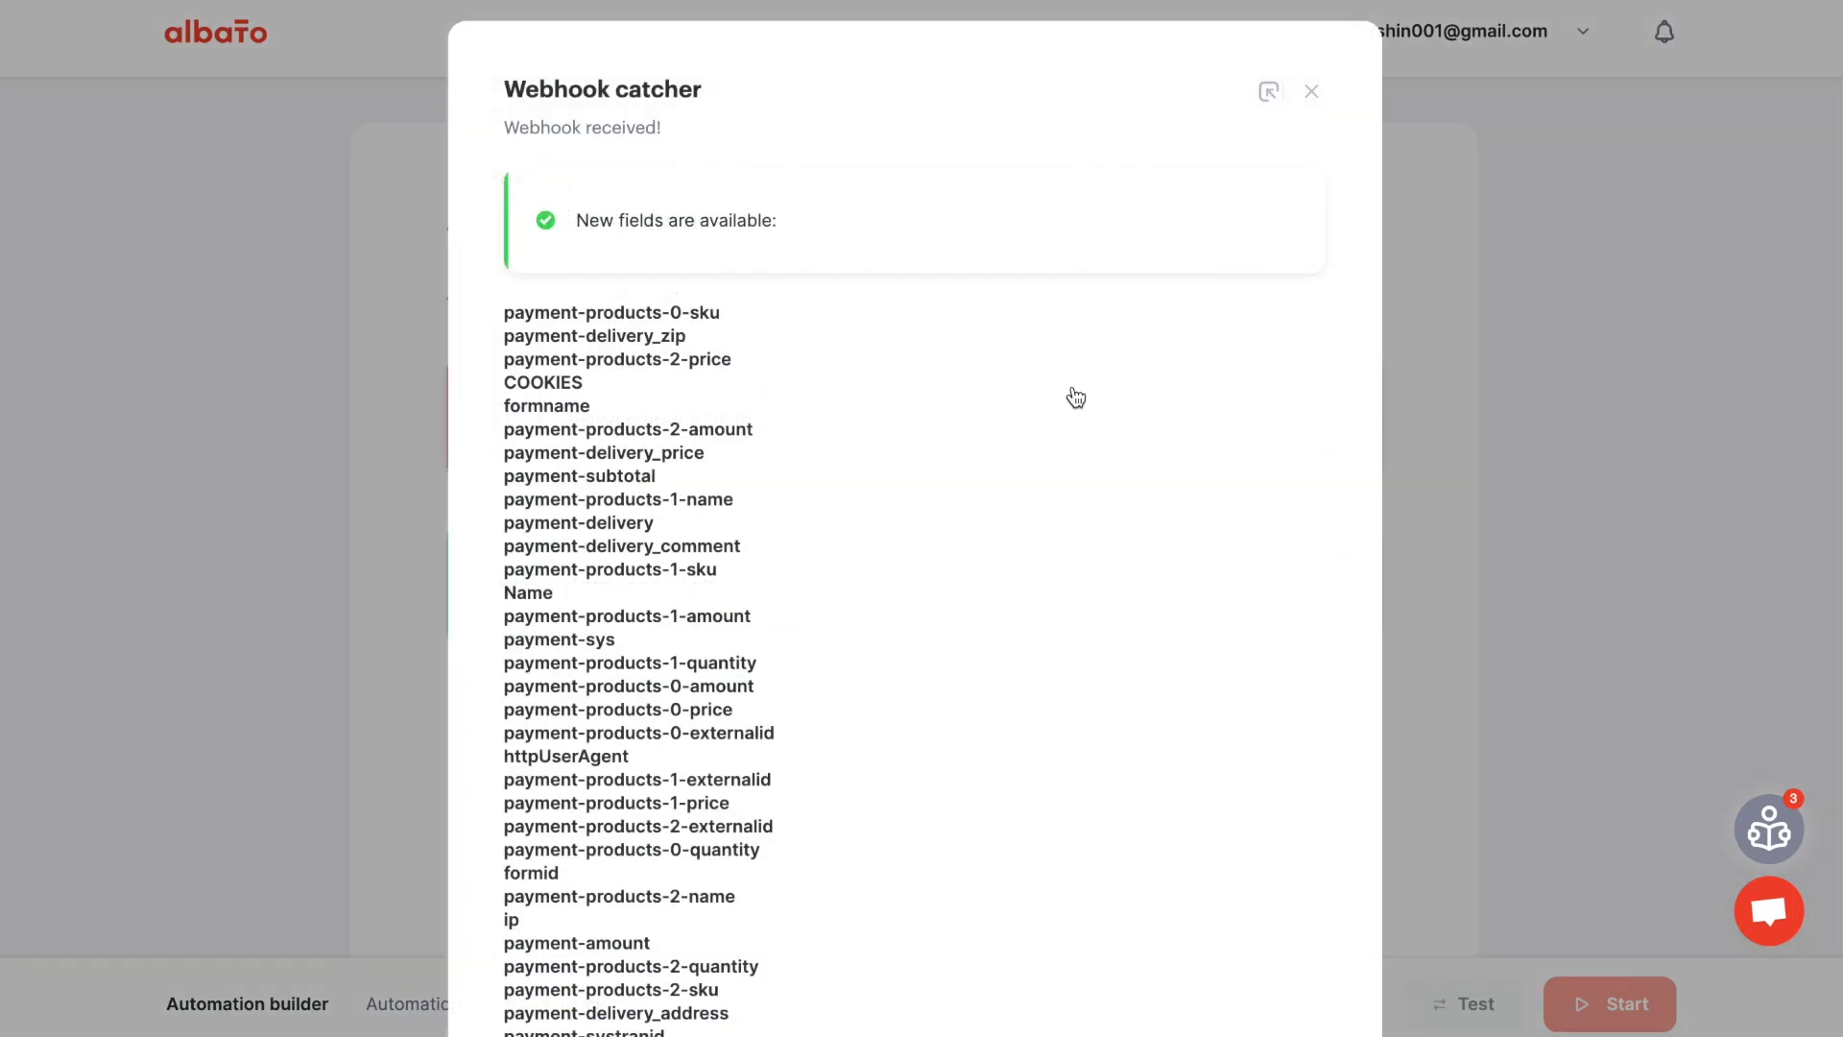
{"action": "scroll", "coordinate": [1075, 397], "scroll_direction": "down", "scroll_amount": 4}
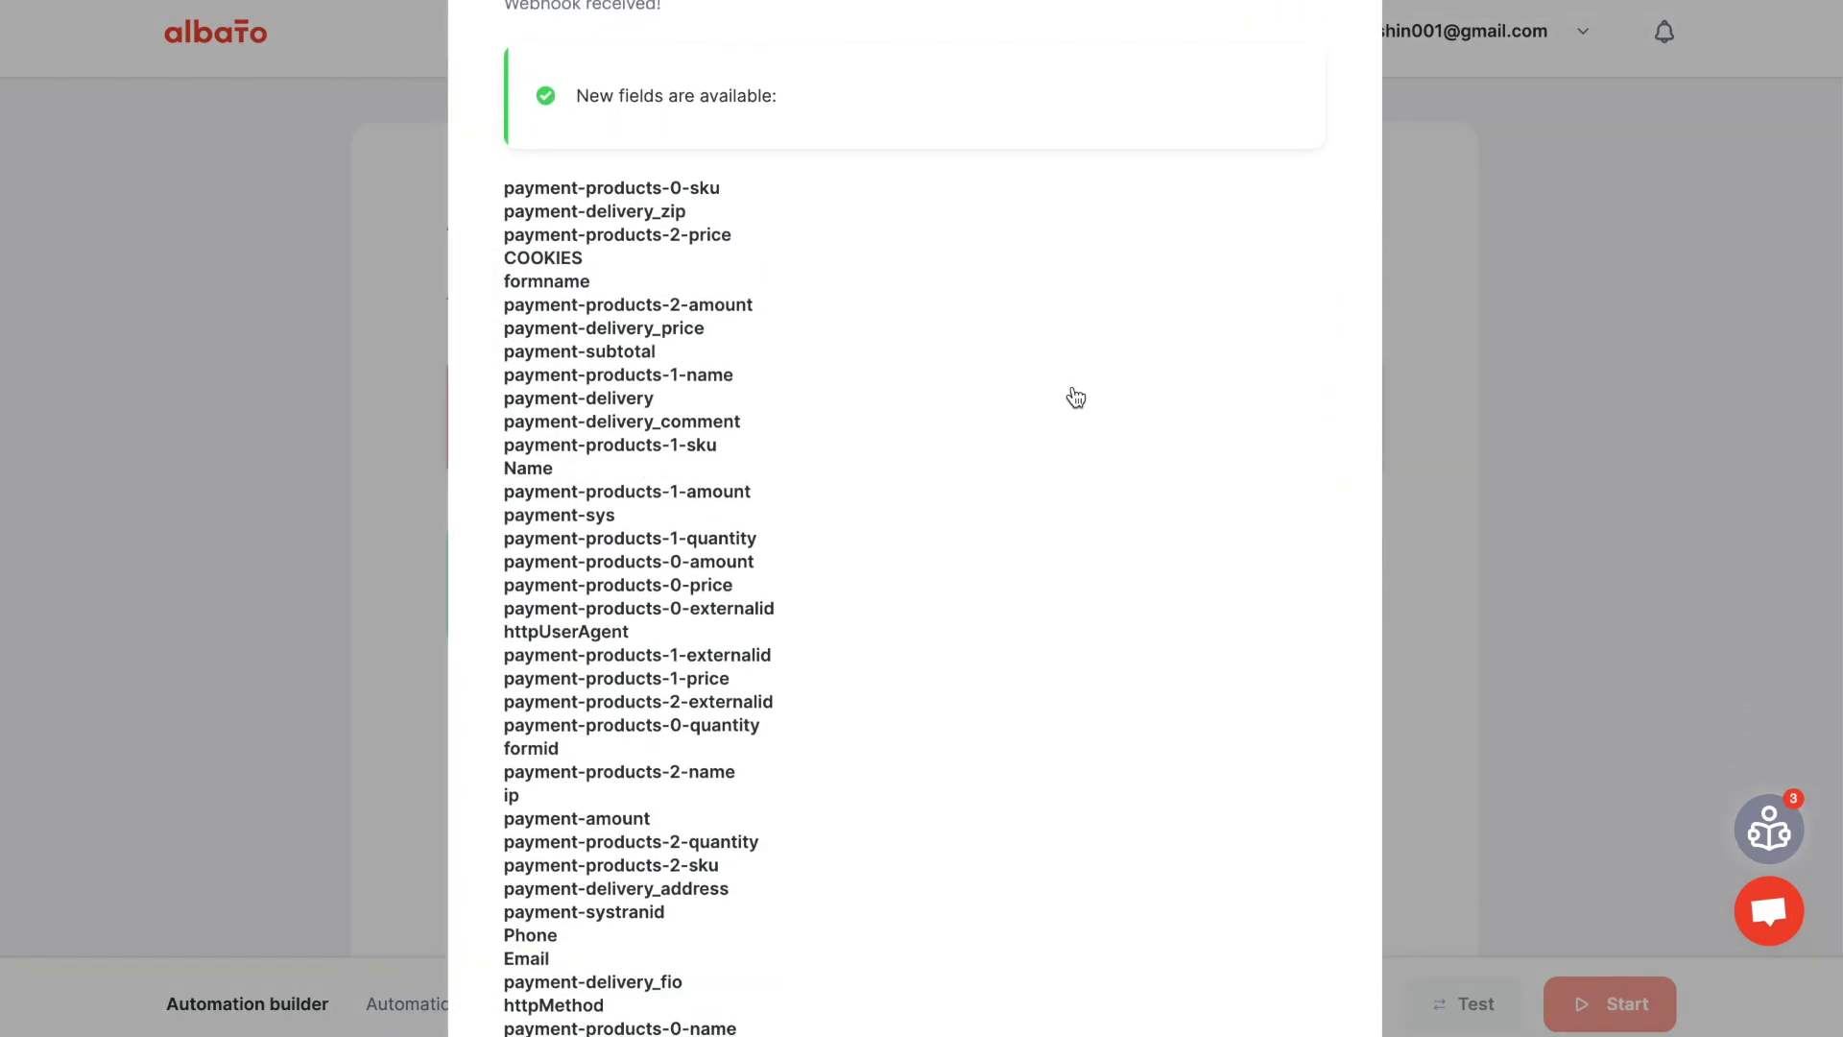
{"action": "scroll", "coordinate": [1075, 398], "scroll_direction": "down", "scroll_amount": 3}
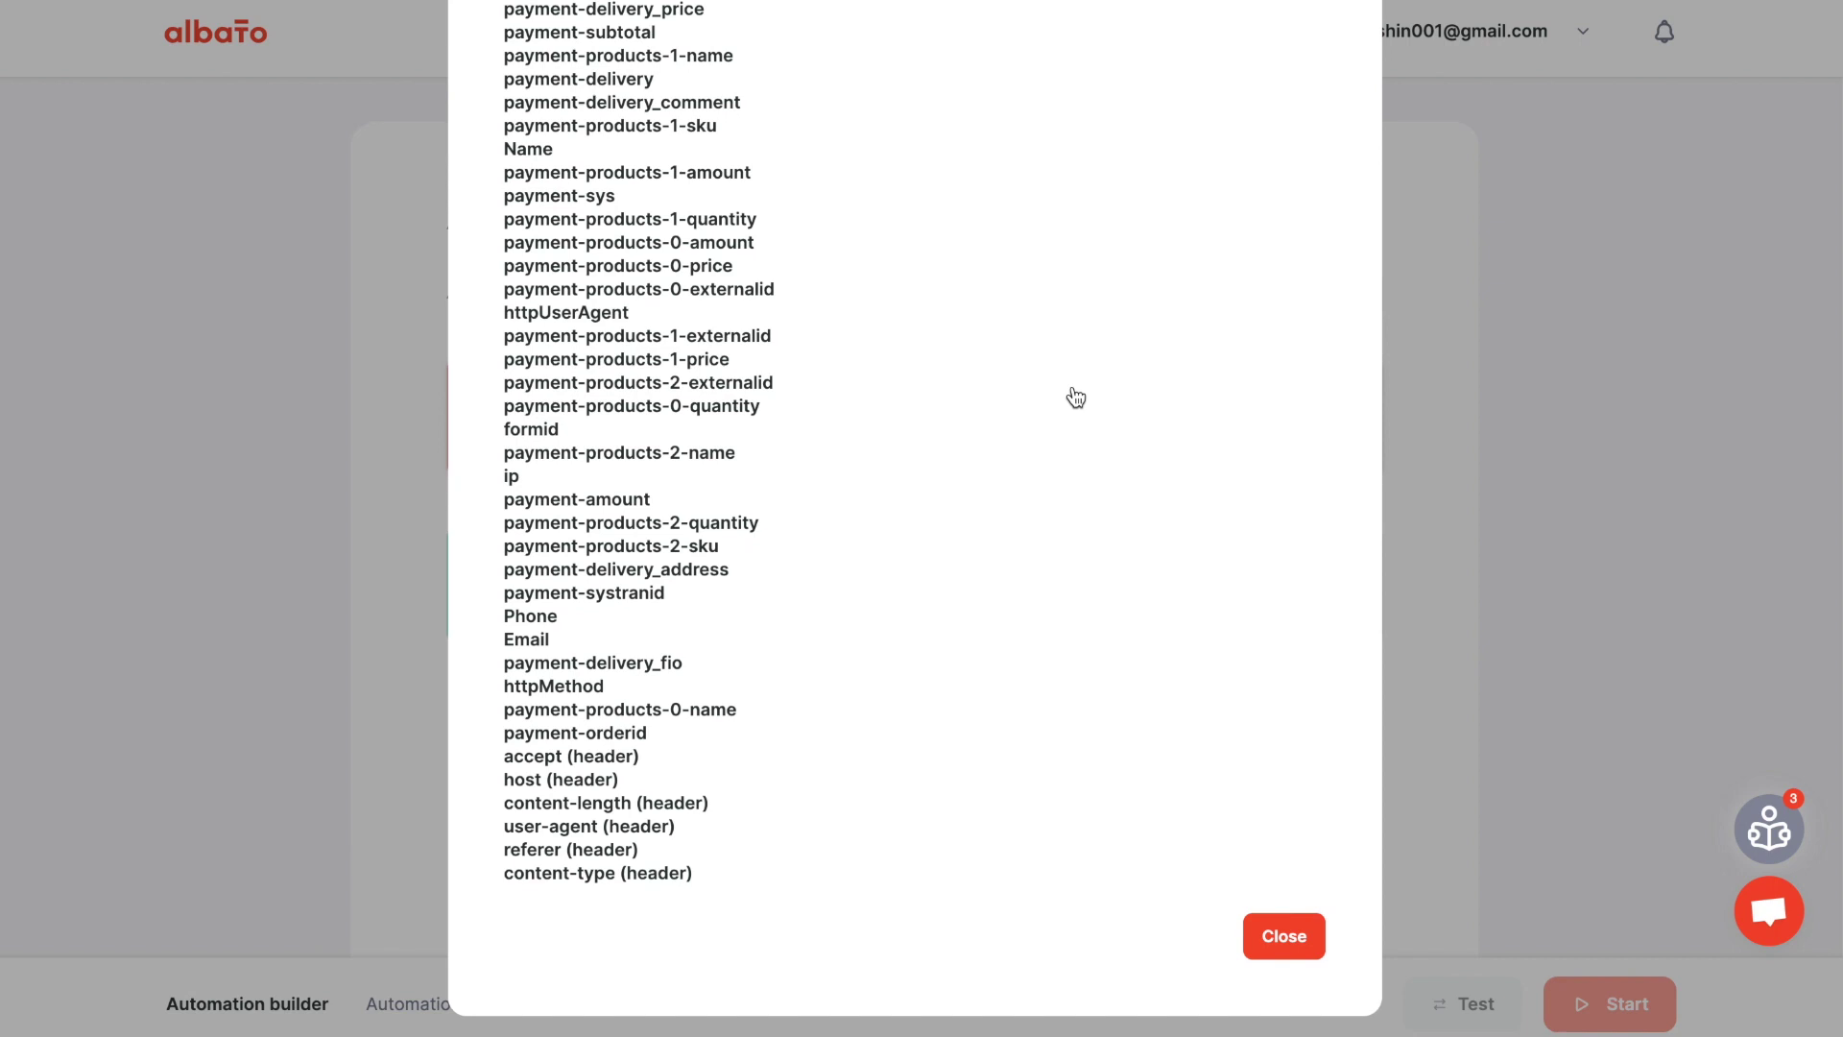
{"action": "left_click", "coordinate": [1286, 938]}
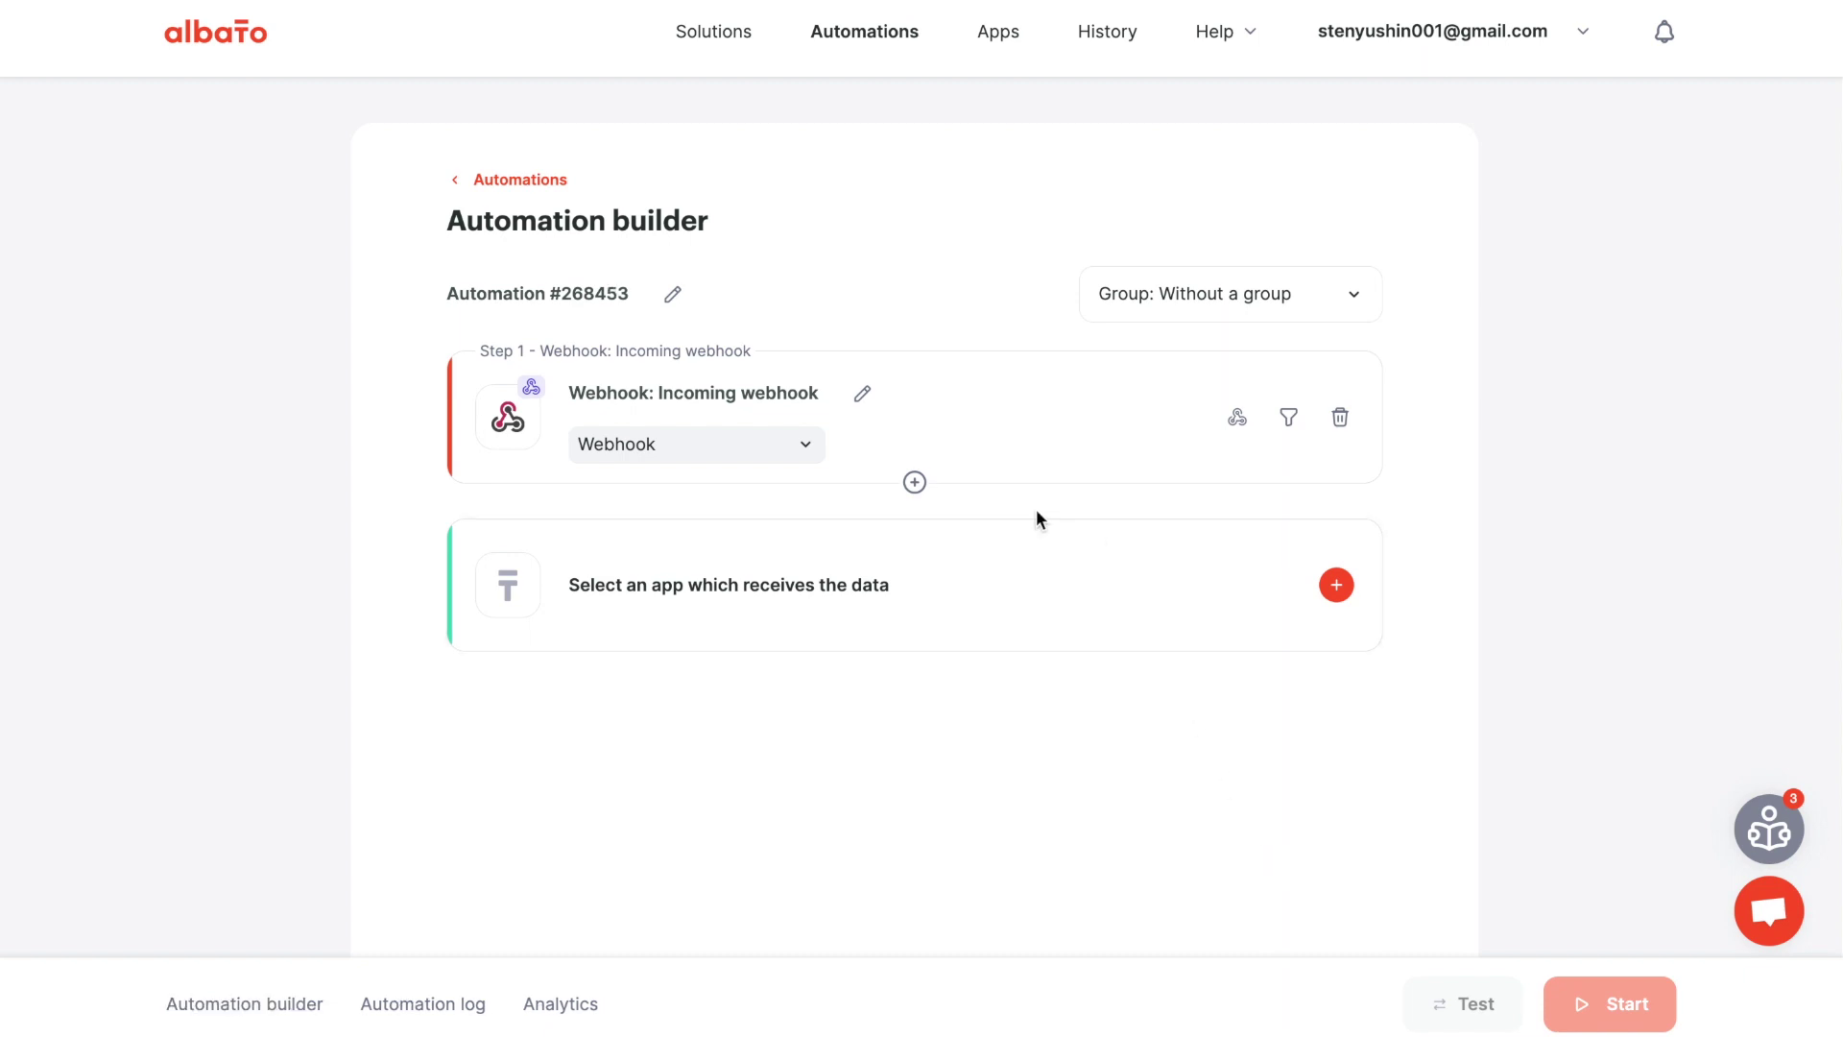
Add an HTTP Request/Outgoing webhook 'Send request' action using My Account as the receiver
{"action": "left_click", "coordinate": [1023, 607]}
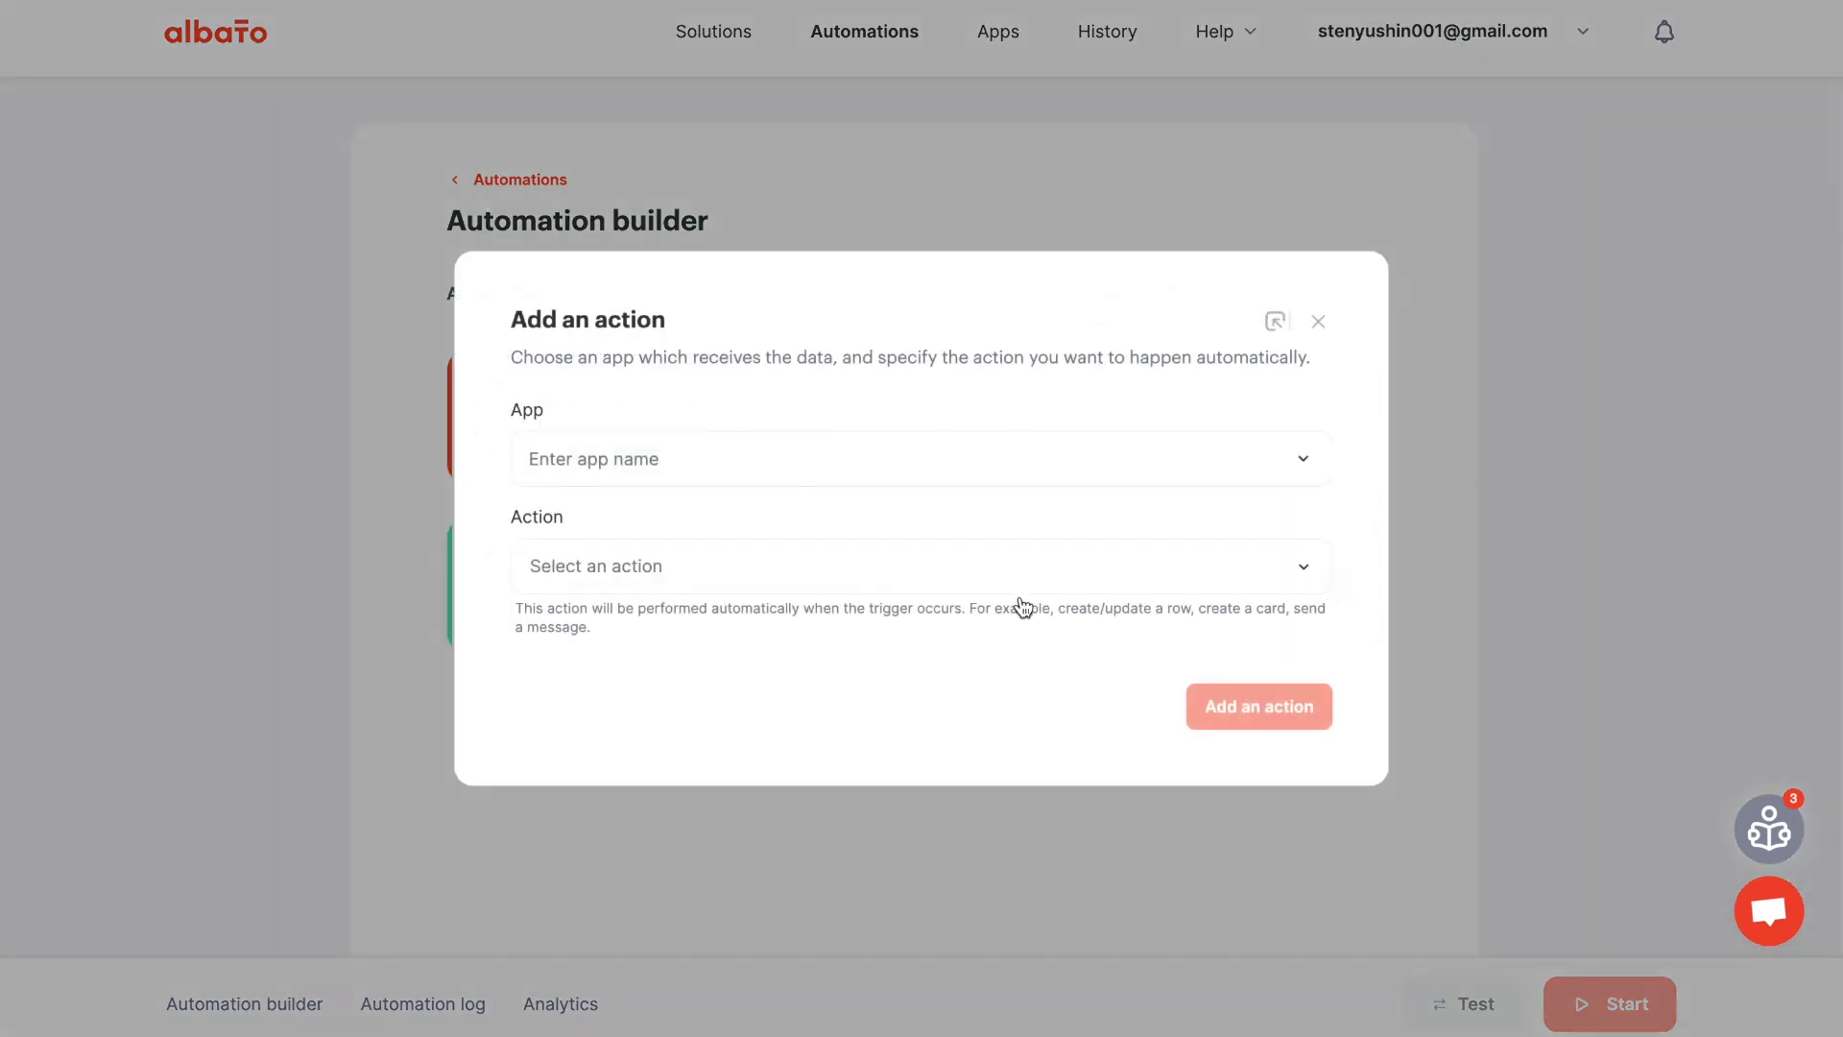
{"action": "left_click", "coordinate": [909, 469]}
{"action": "type", "text": "http"}
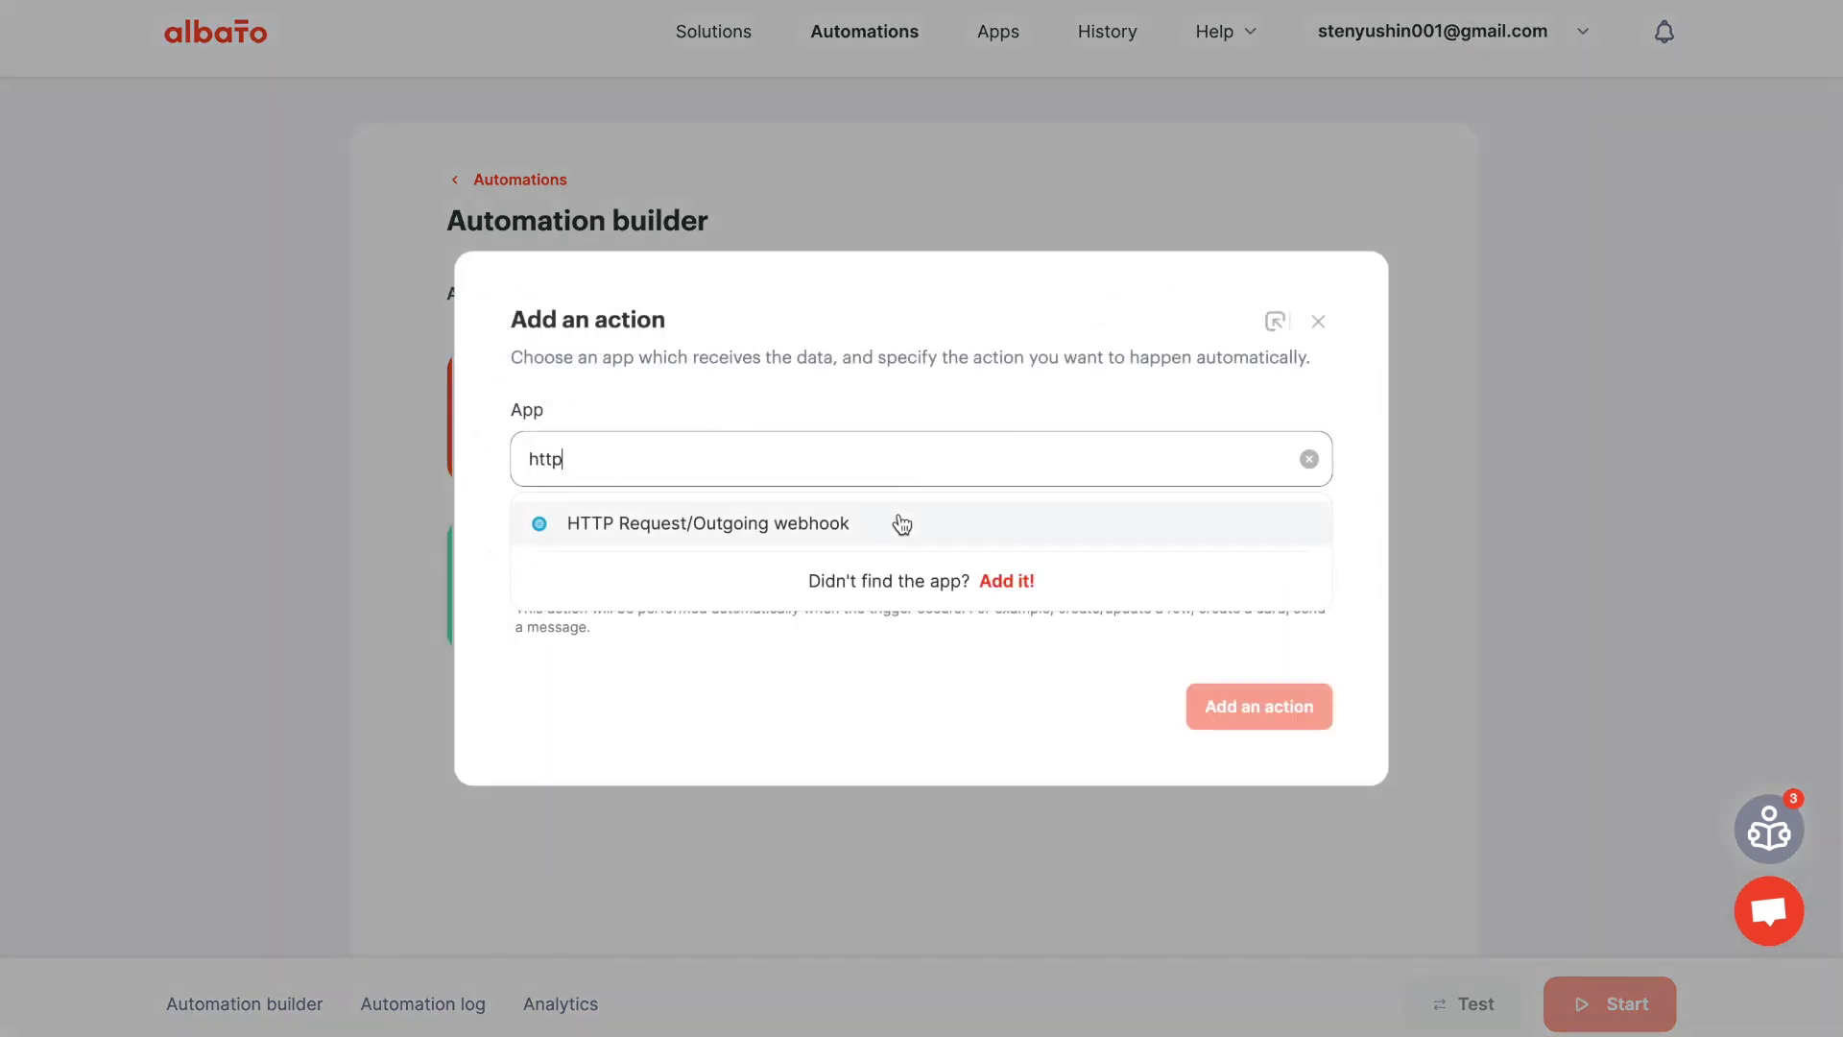
{"action": "left_click", "coordinate": [898, 523]}
{"action": "left_click", "coordinate": [901, 554]}
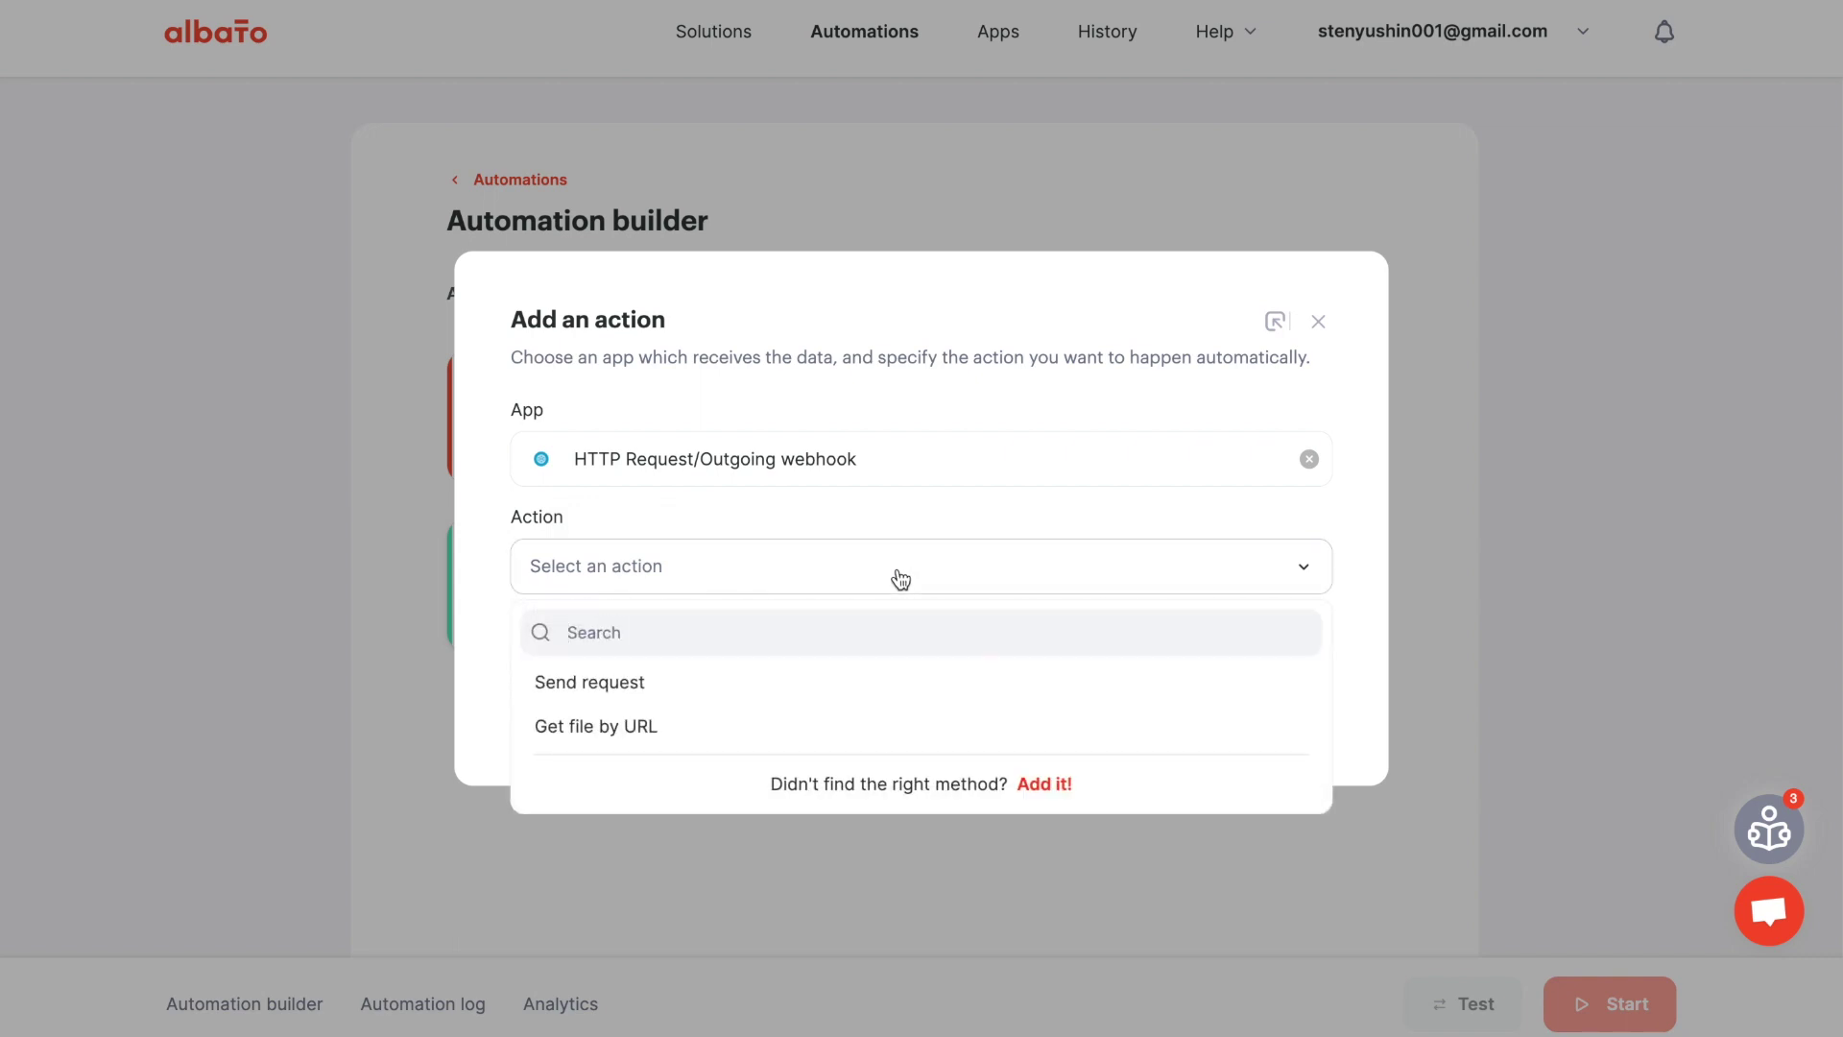
{"action": "left_click", "coordinate": [891, 689]}
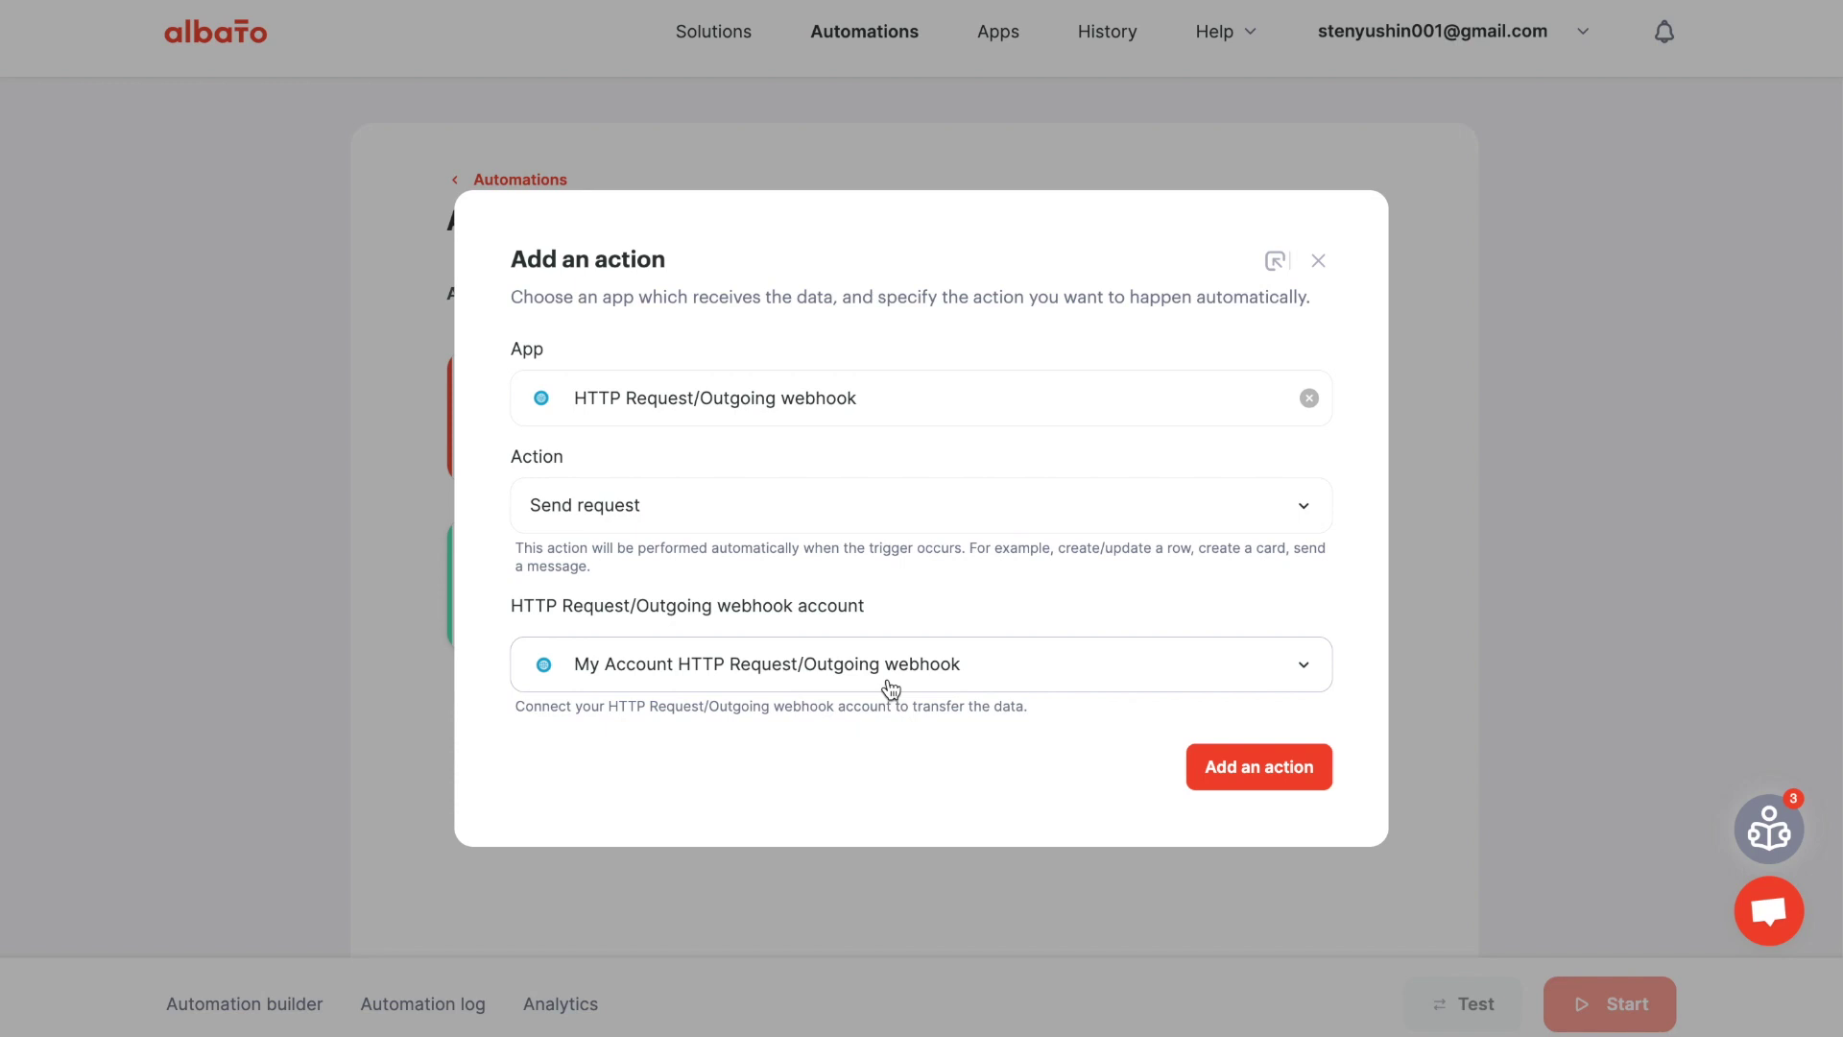
{"action": "left_click", "coordinate": [891, 688]}
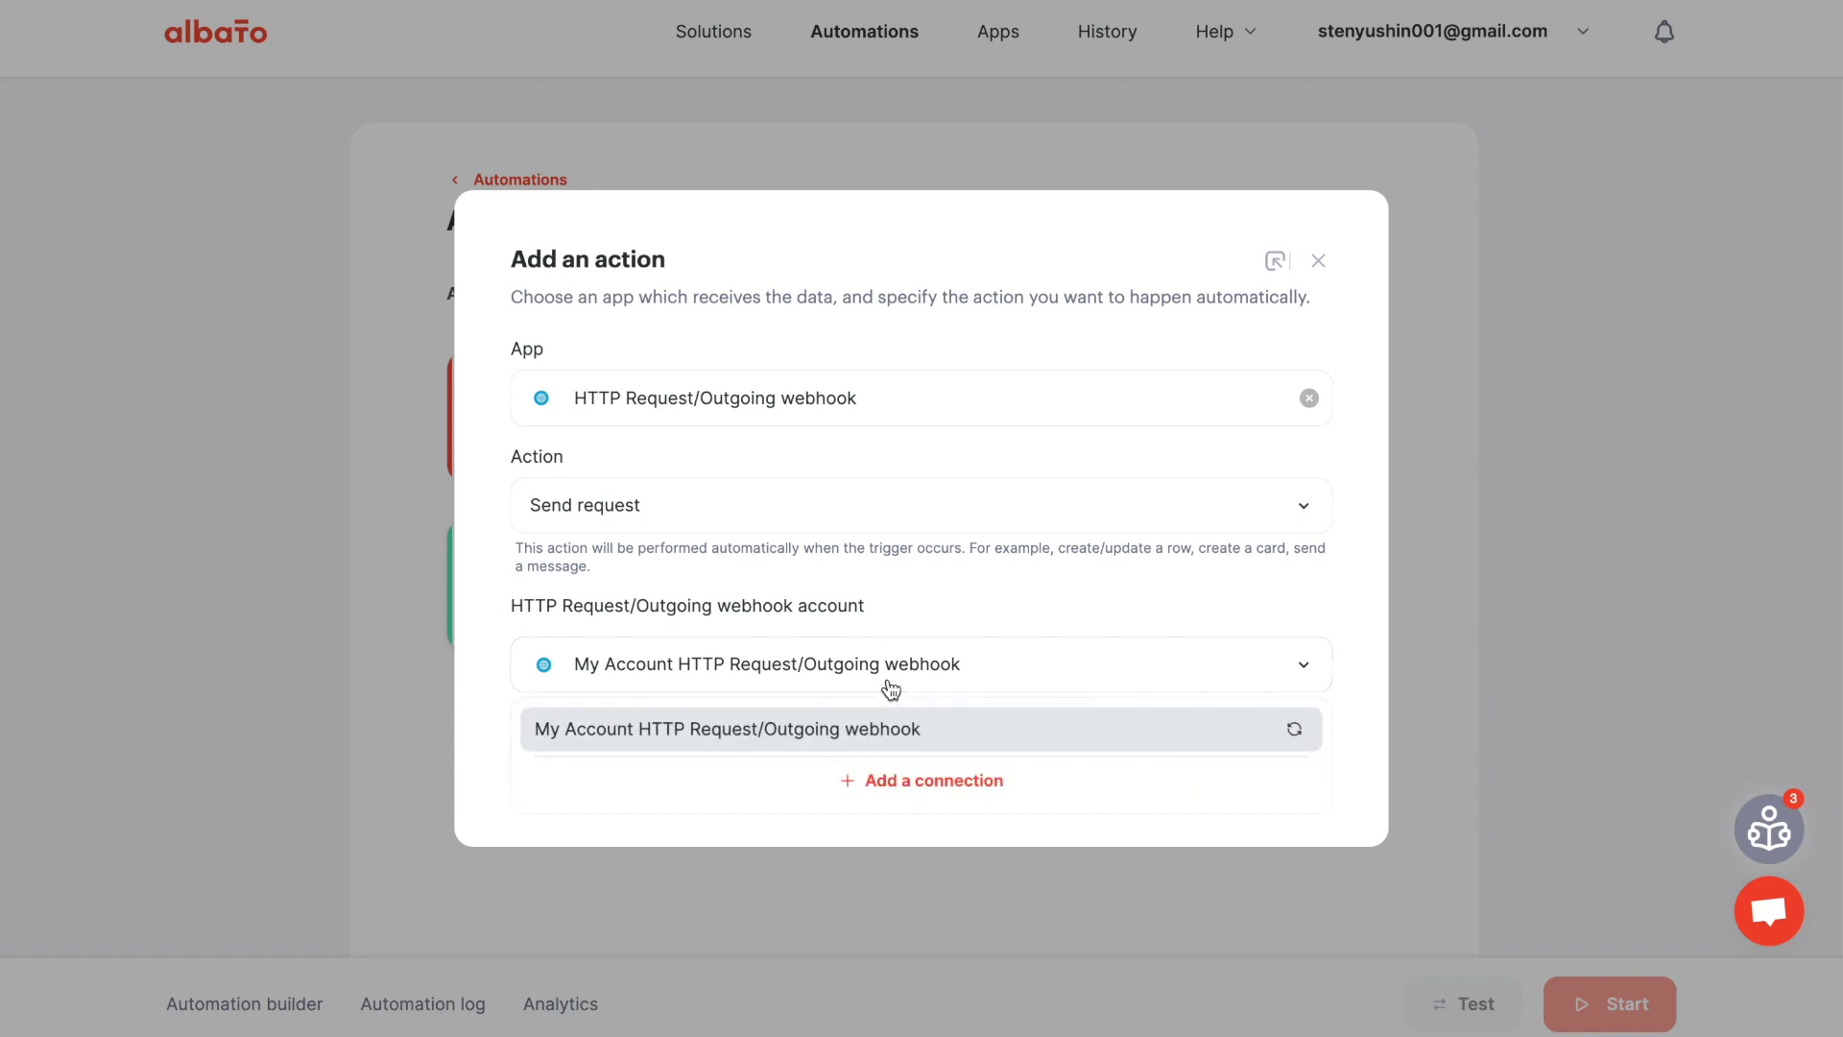
{"action": "left_click", "coordinate": [909, 679]}
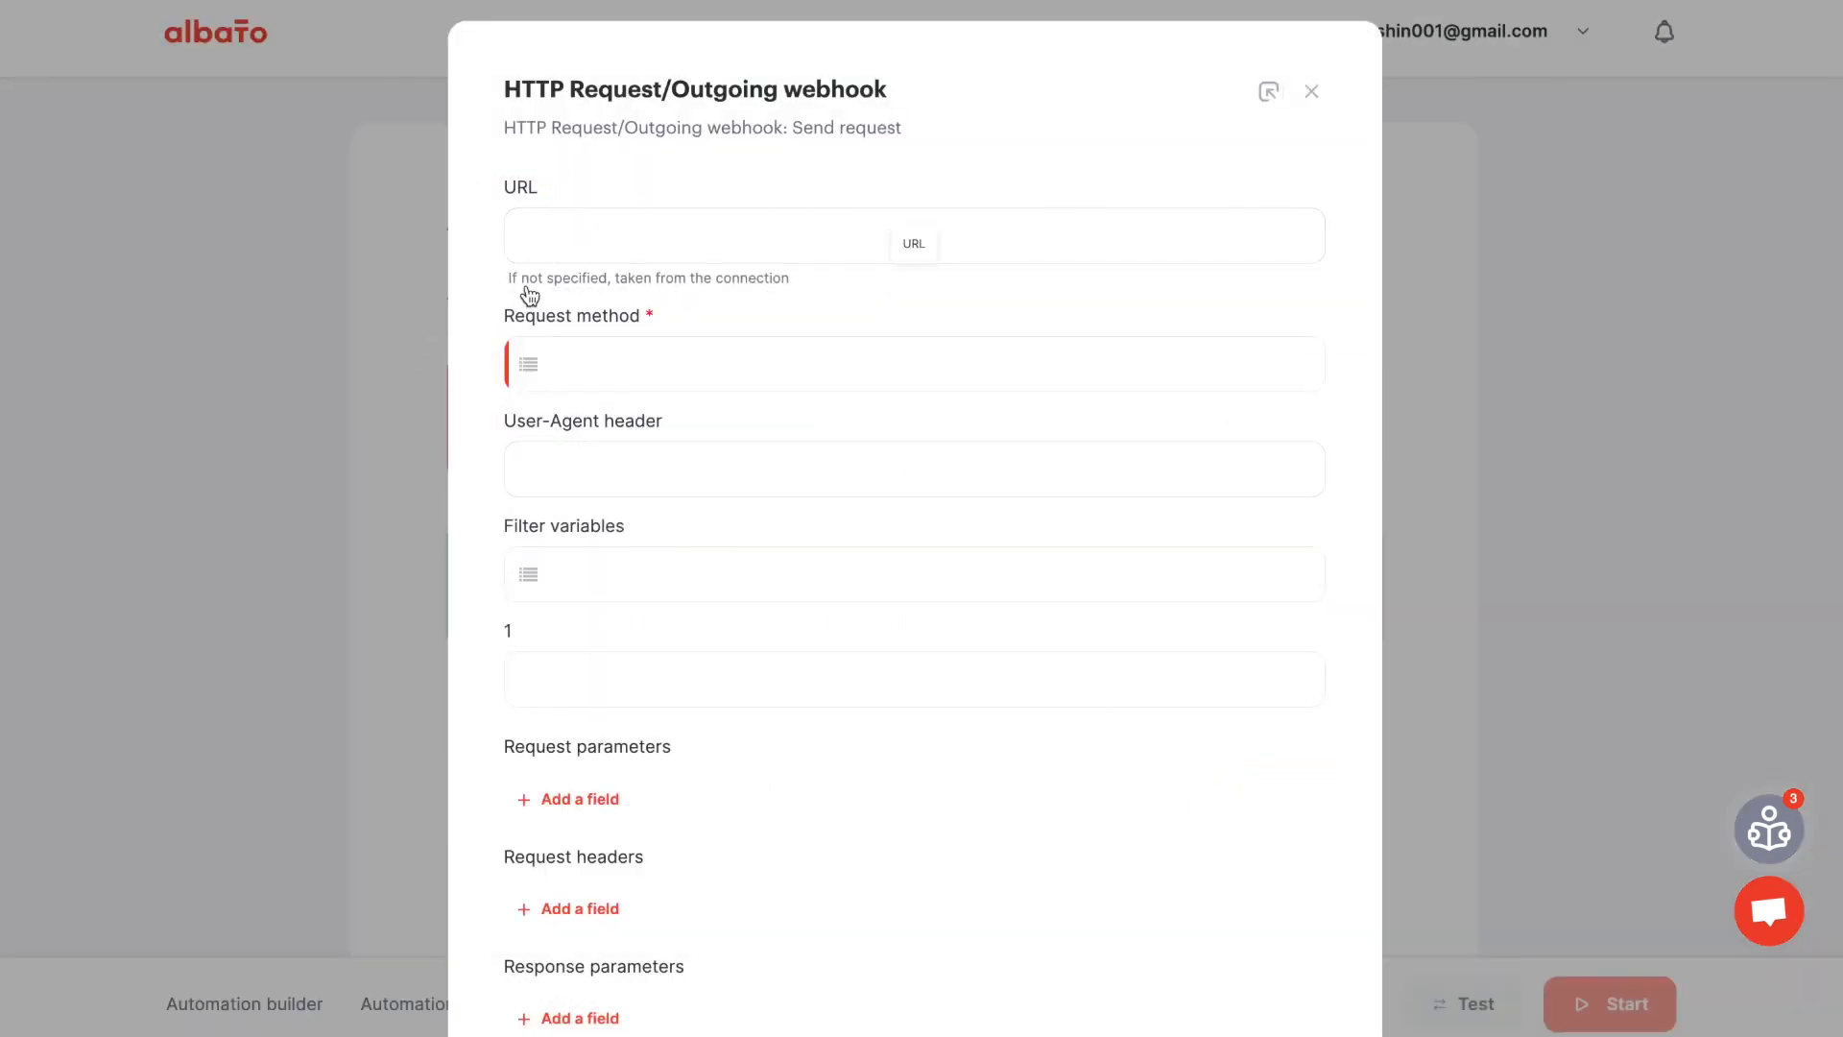
Set the Send request step's method to POST and save it
{"action": "left_click", "coordinate": [529, 365]}
{"action": "left_click", "coordinate": [636, 557]}
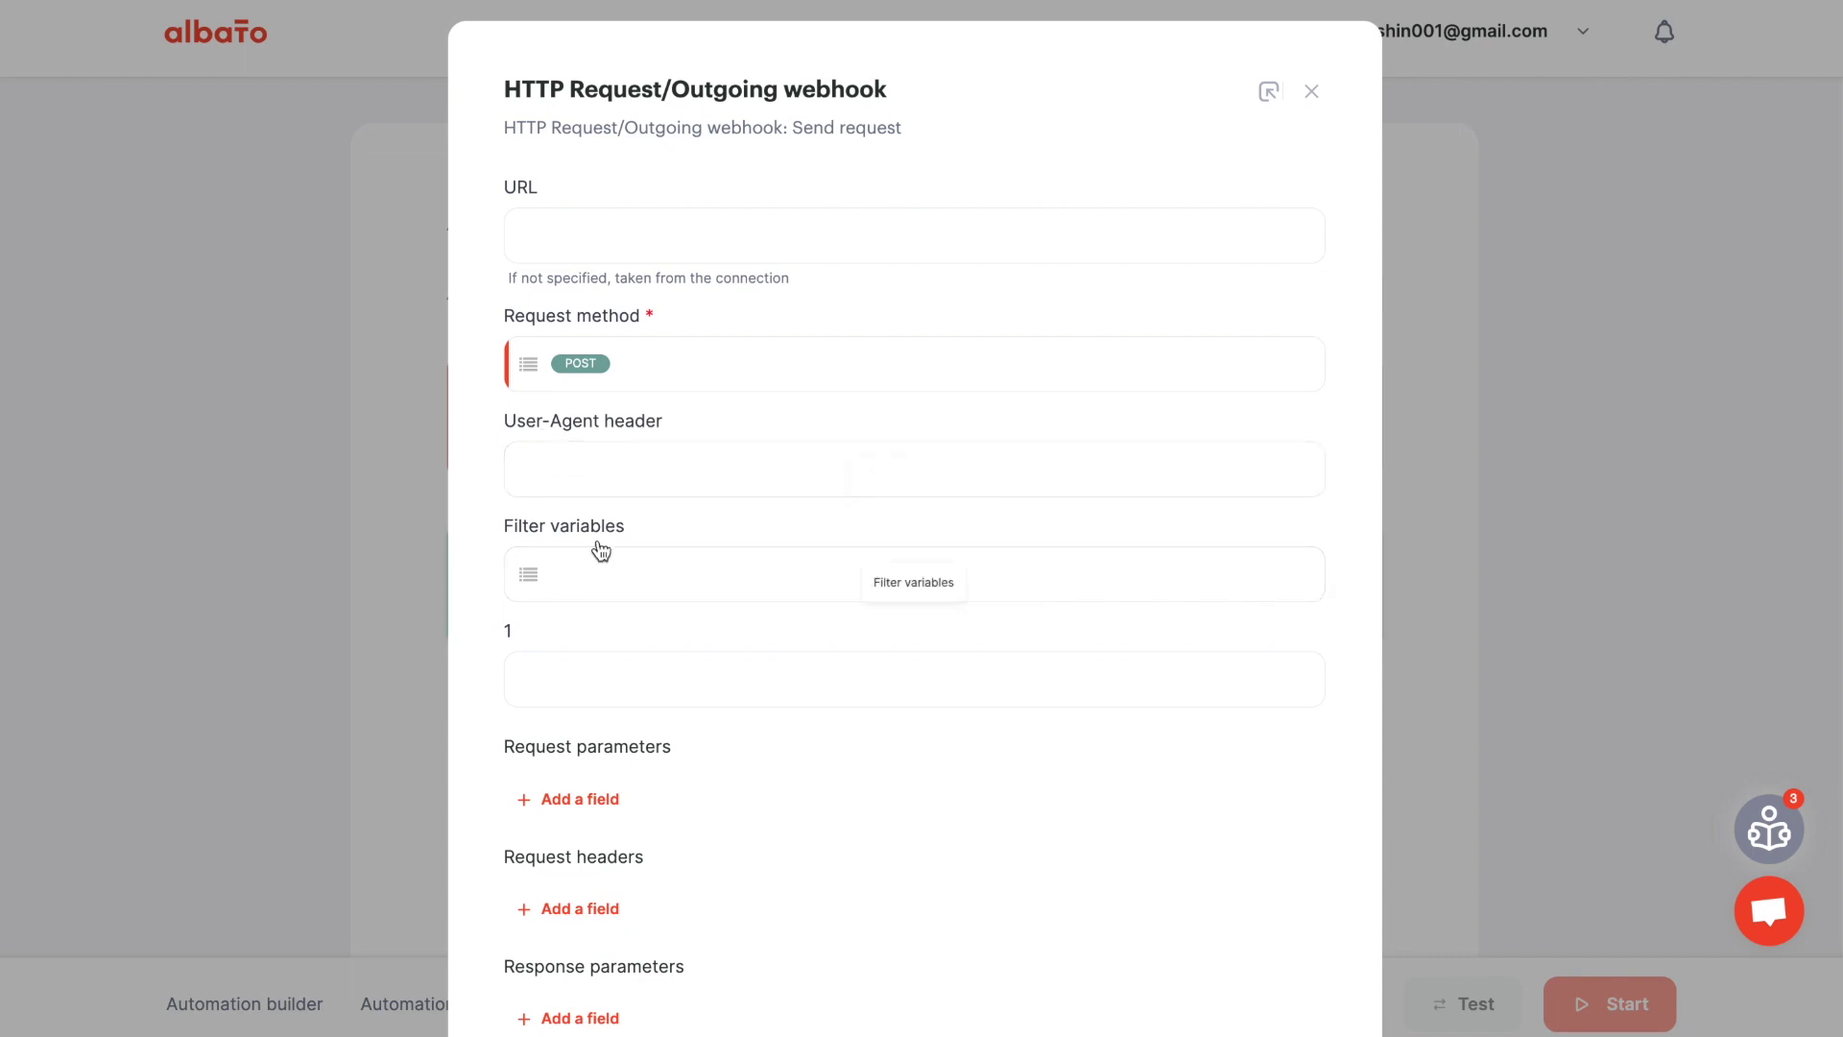
{"action": "scroll", "coordinate": [601, 548], "scroll_direction": "down", "scroll_amount": 2}
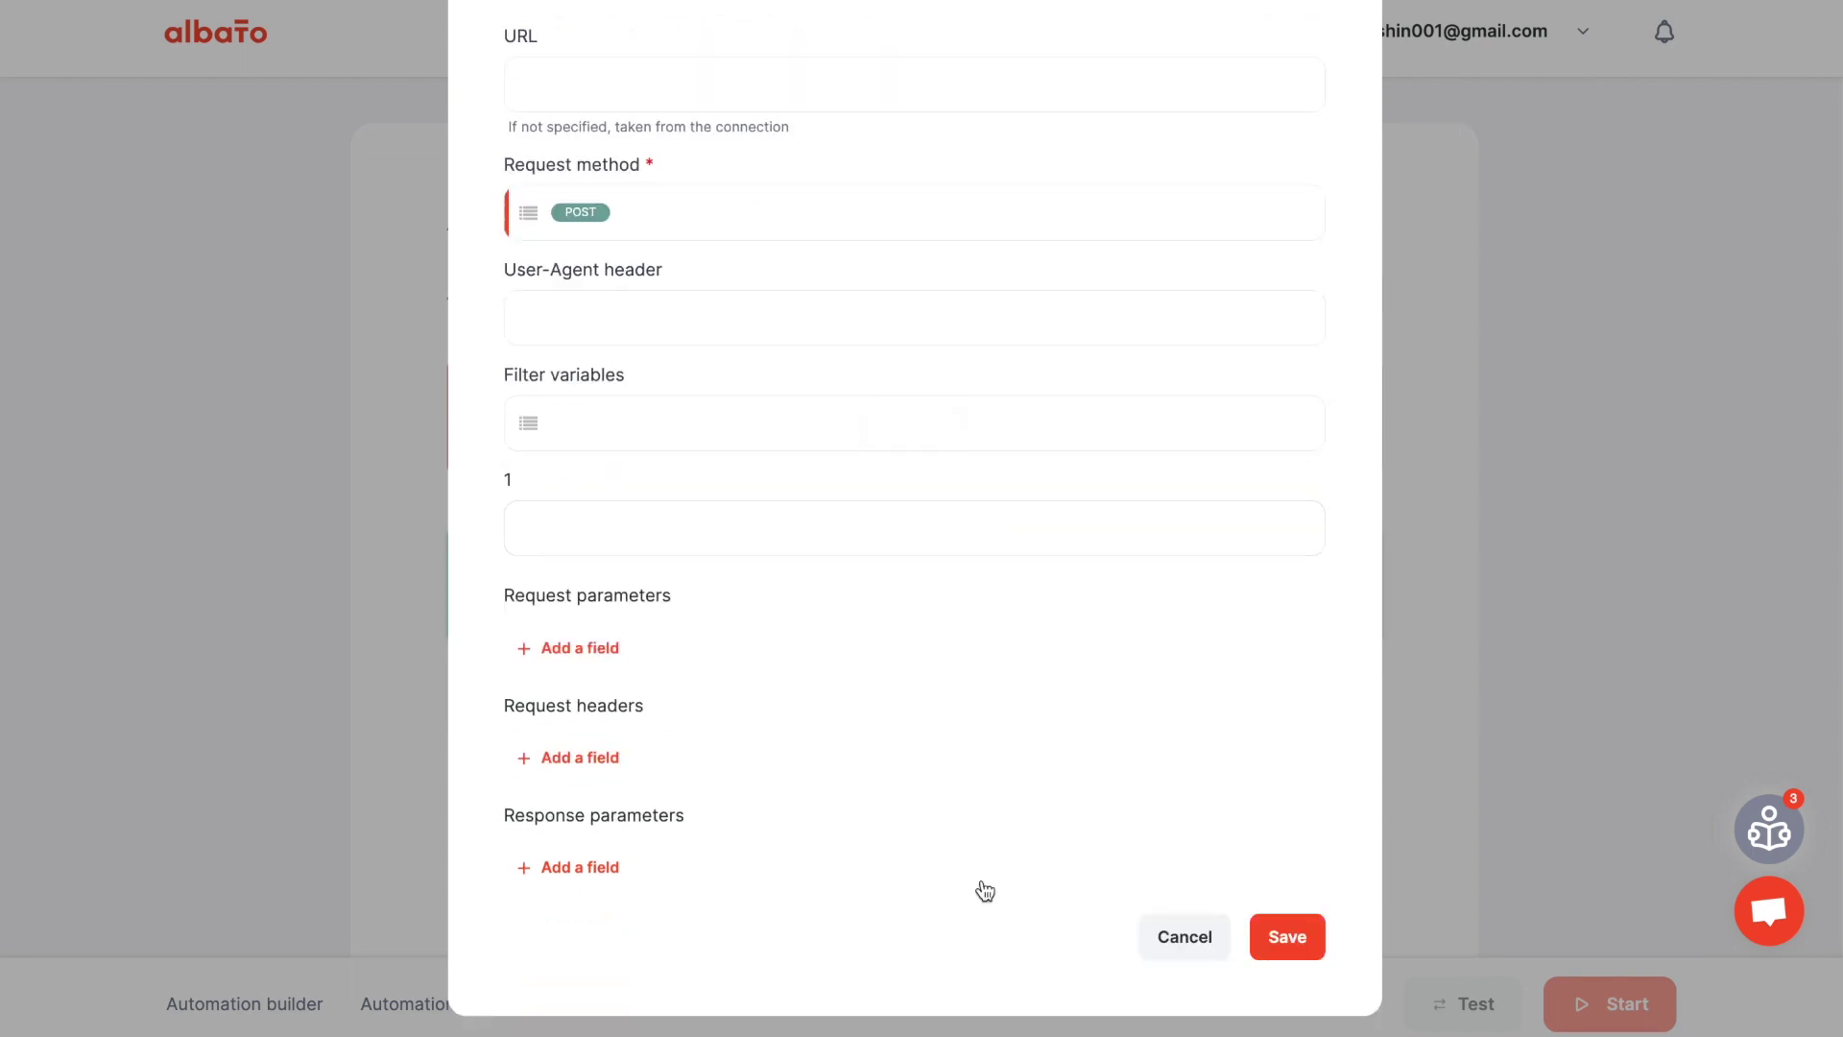
{"action": "left_click", "coordinate": [1285, 938]}
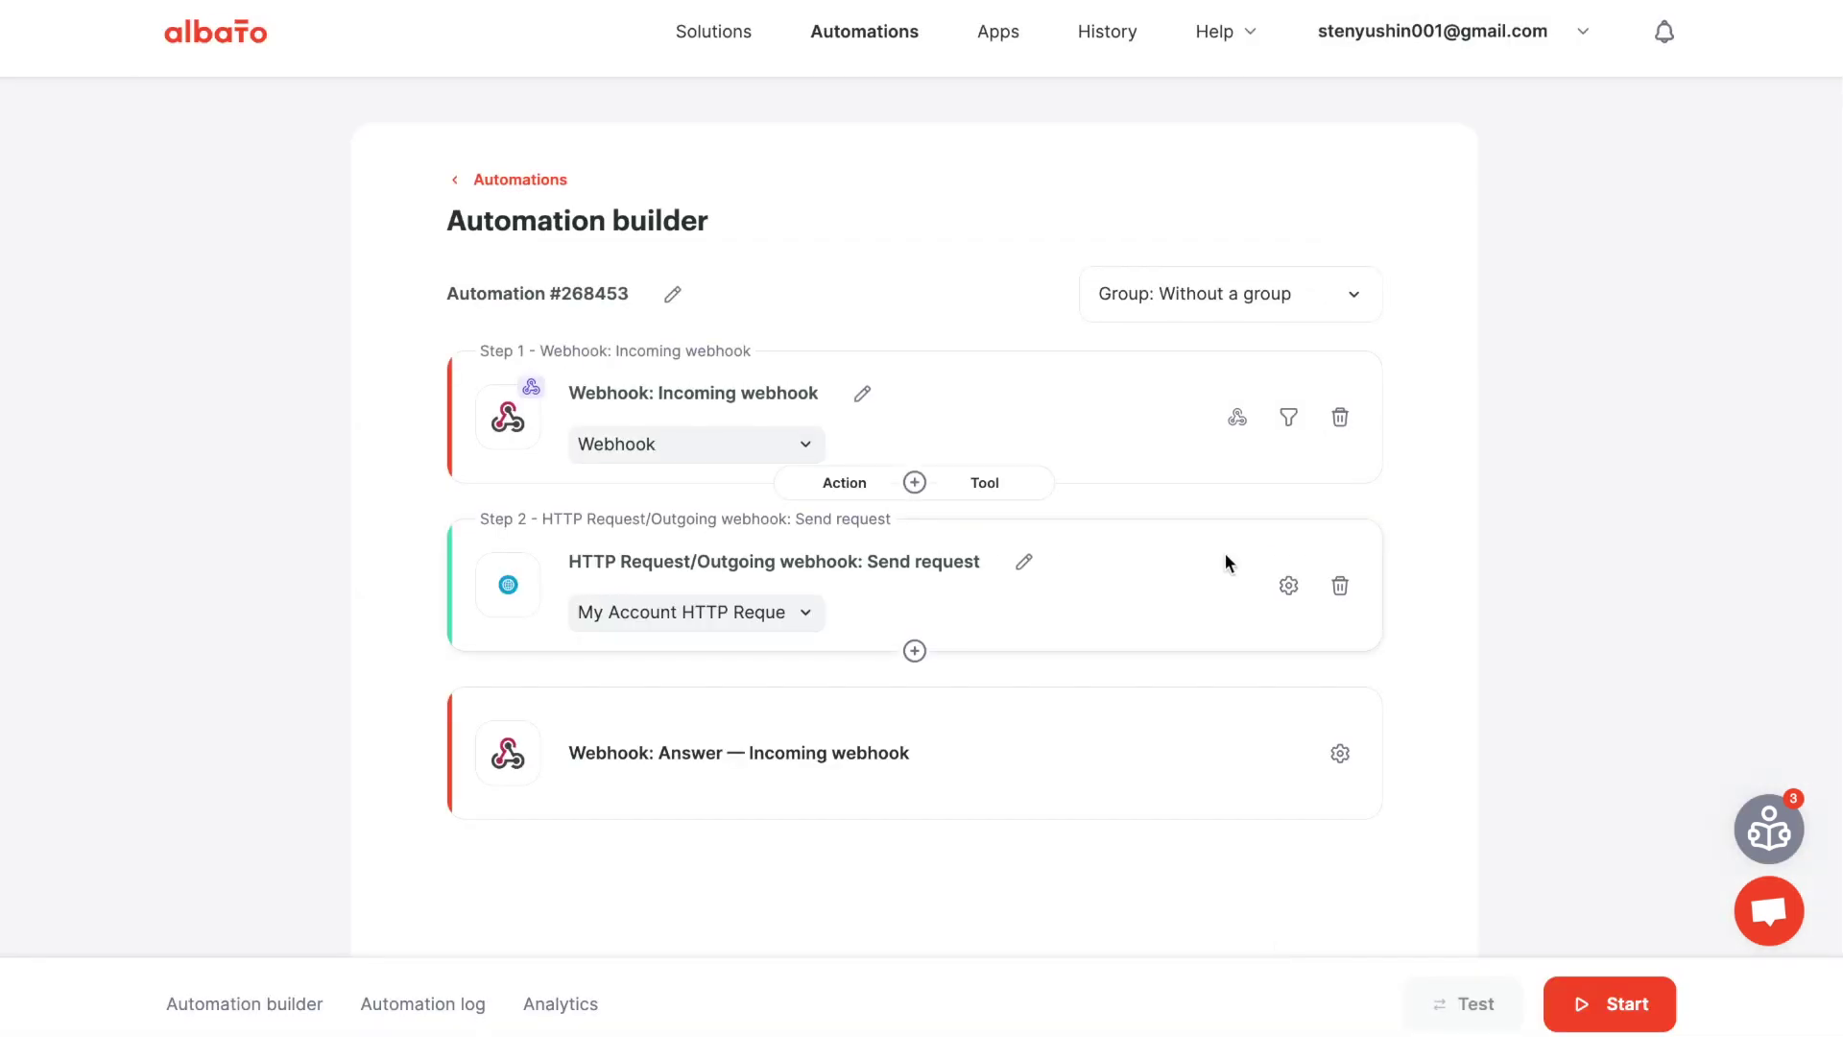
{"action": "left_click", "coordinate": [984, 486]}
{"action": "scroll", "coordinate": [981, 495], "scroll_direction": "down", "scroll_amount": 6}
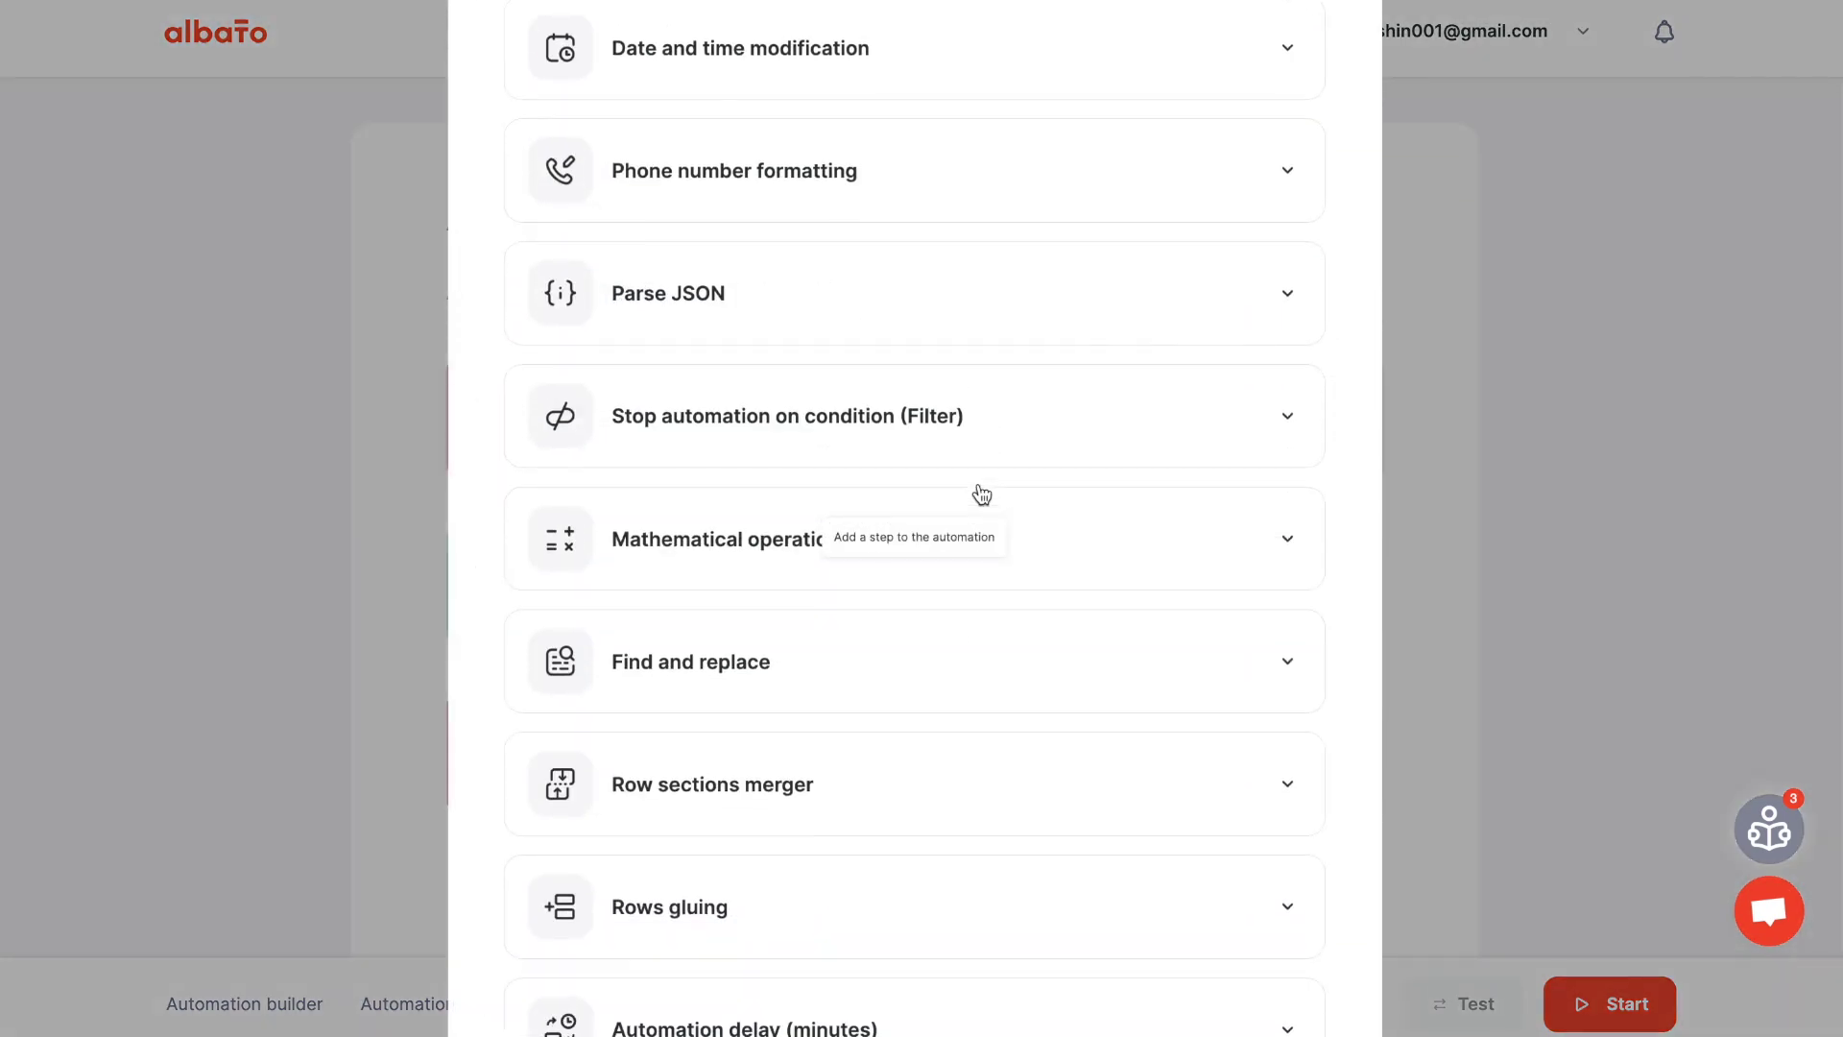
{"action": "scroll", "coordinate": [982, 495], "scroll_direction": "down", "scroll_amount": 7}
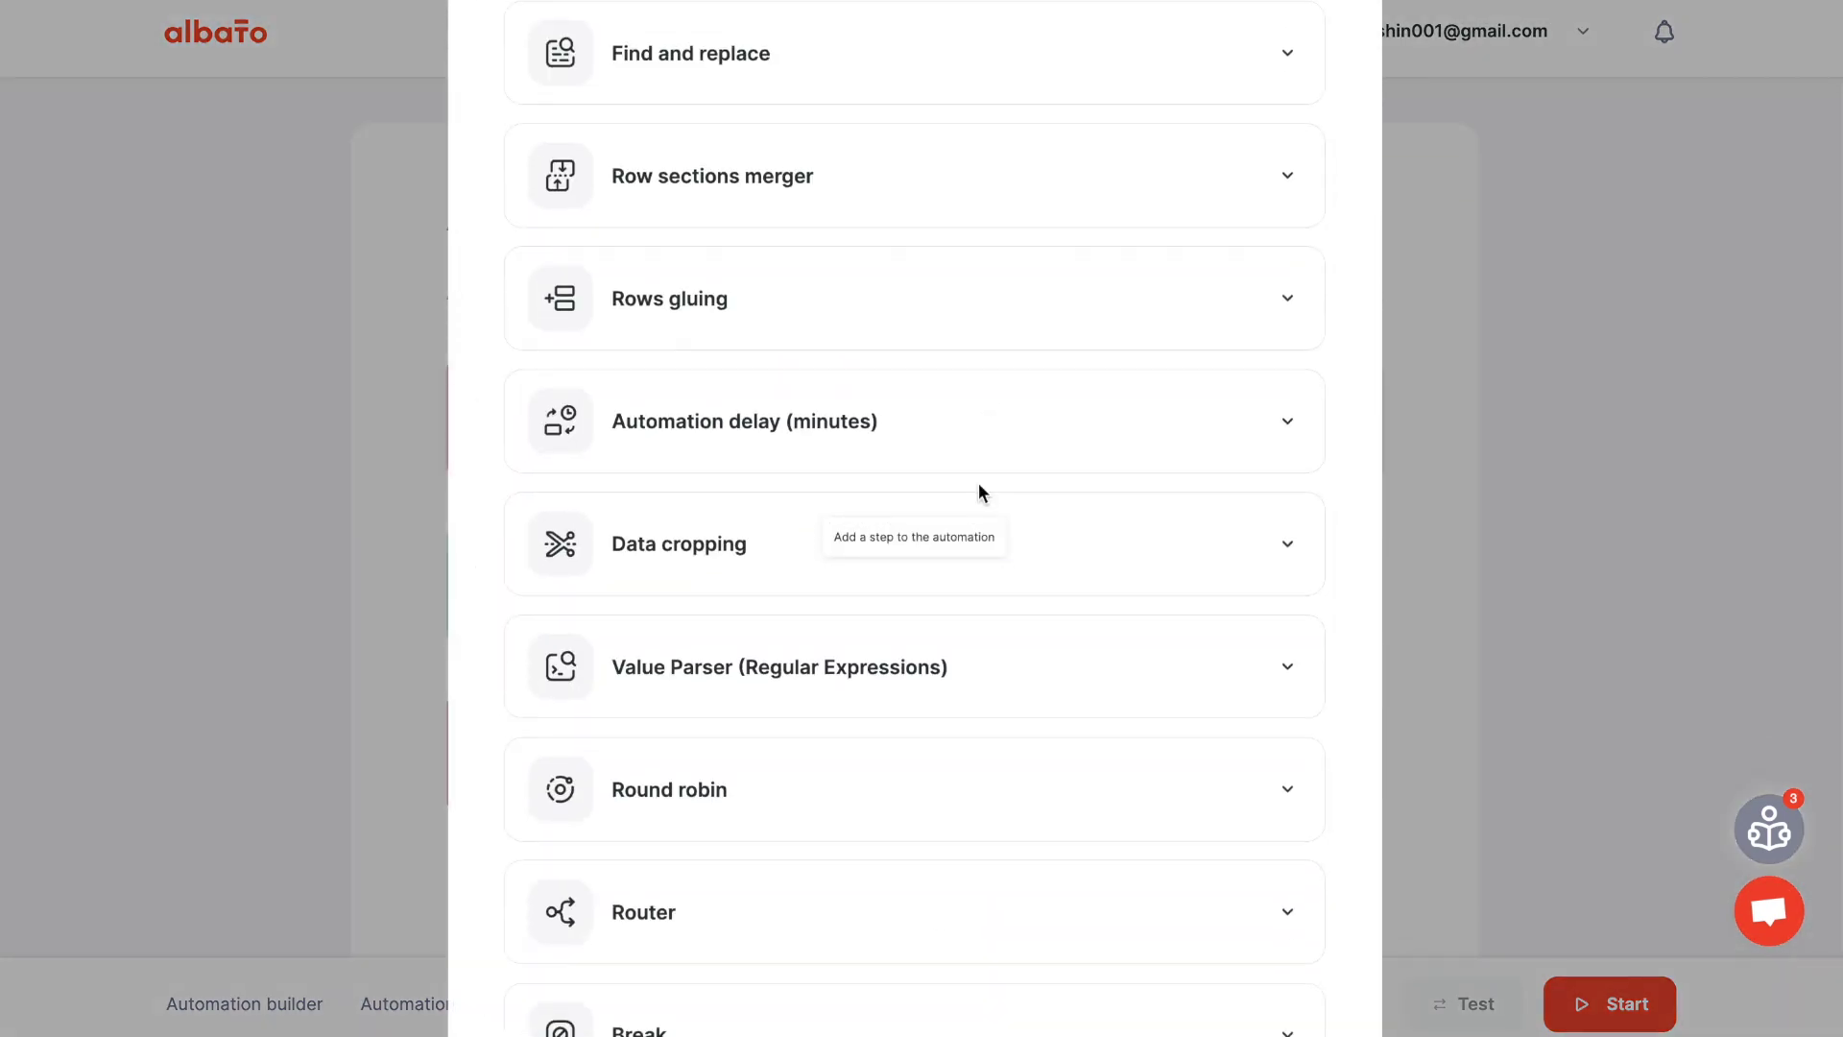
{"action": "scroll", "coordinate": [981, 492], "scroll_direction": "down", "scroll_amount": 7}
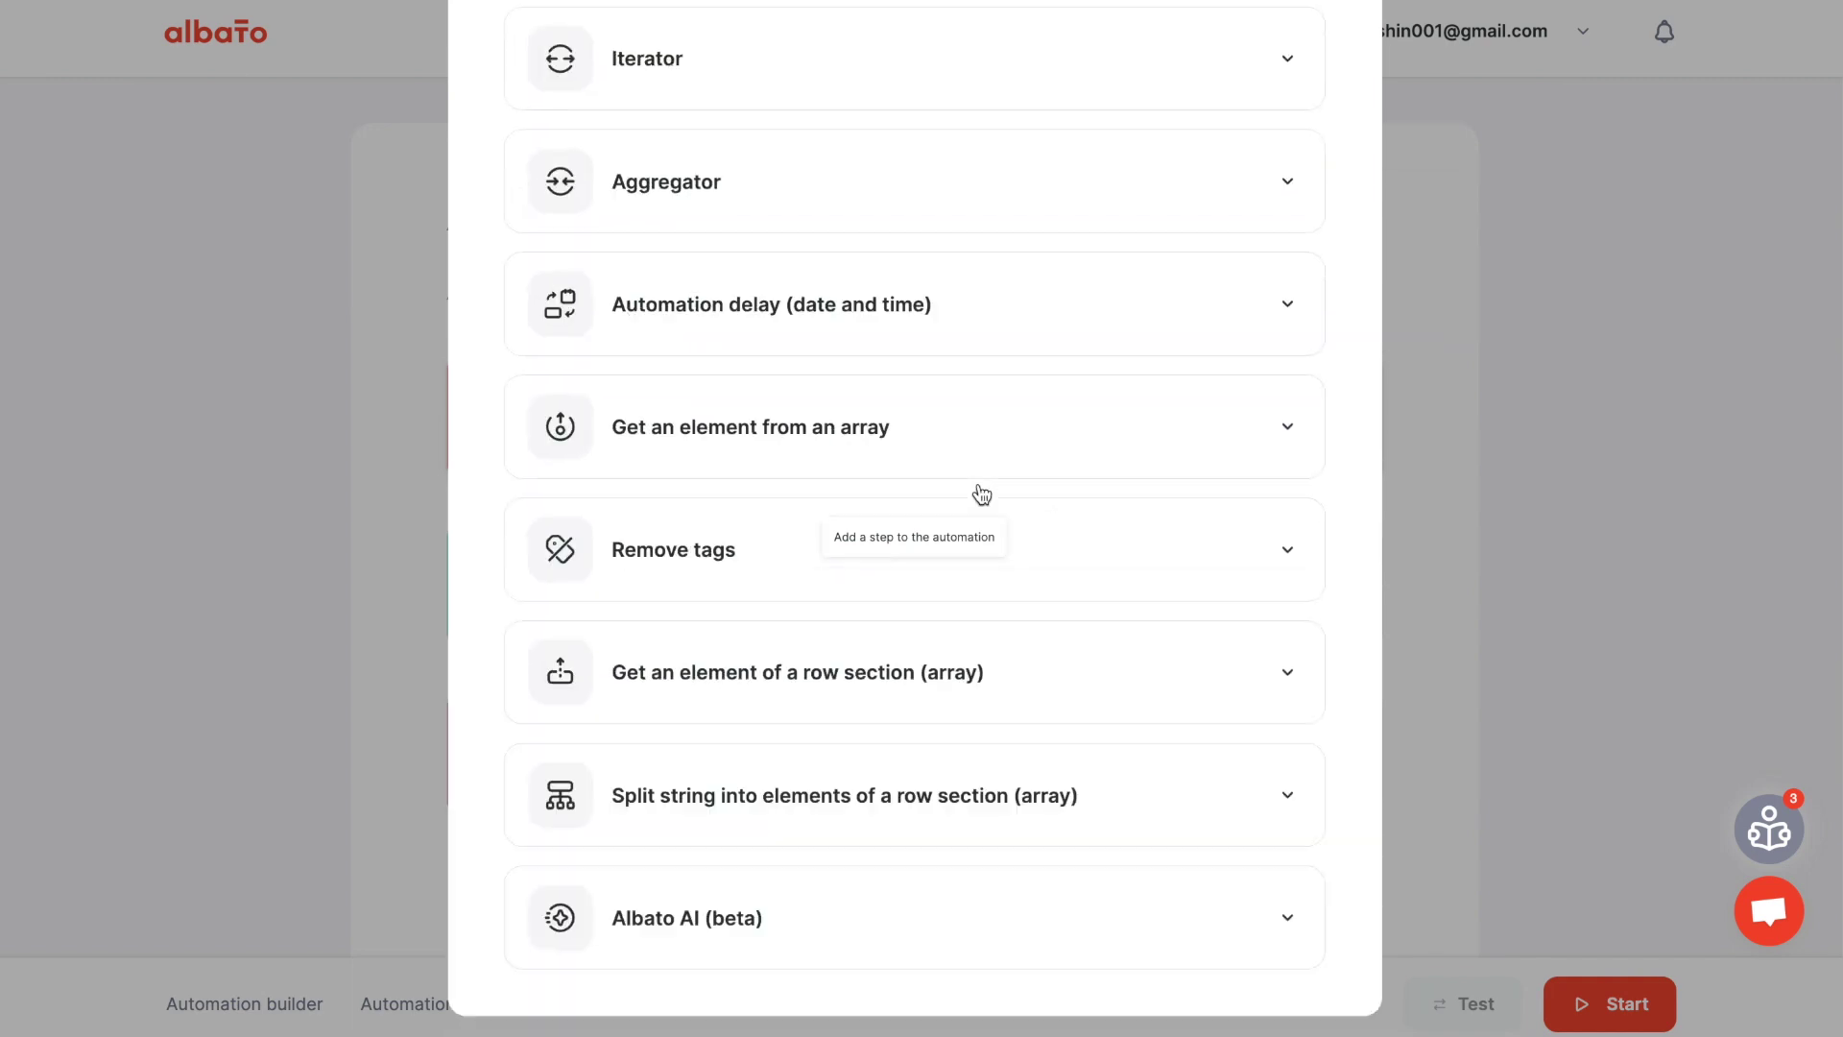
{"action": "scroll", "coordinate": [981, 494], "scroll_direction": "up", "scroll_amount": 20}
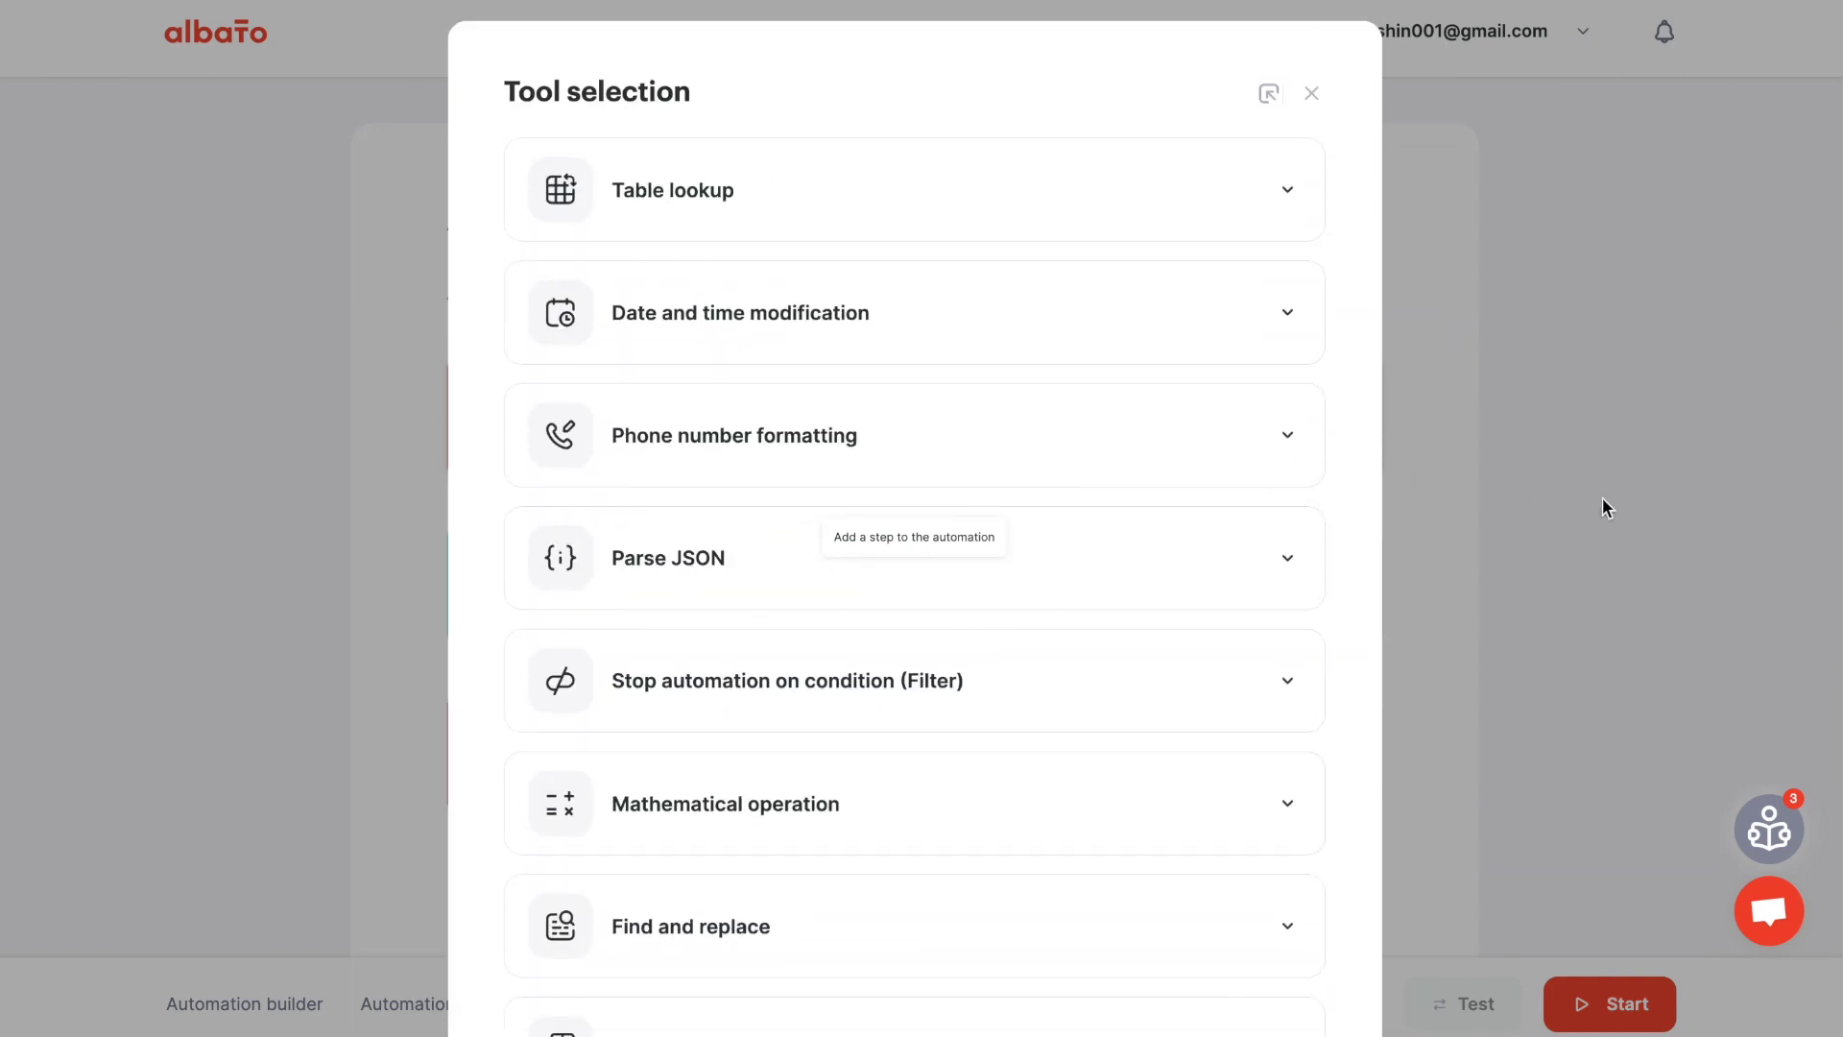
{"action": "left_click", "coordinate": [1313, 93]}
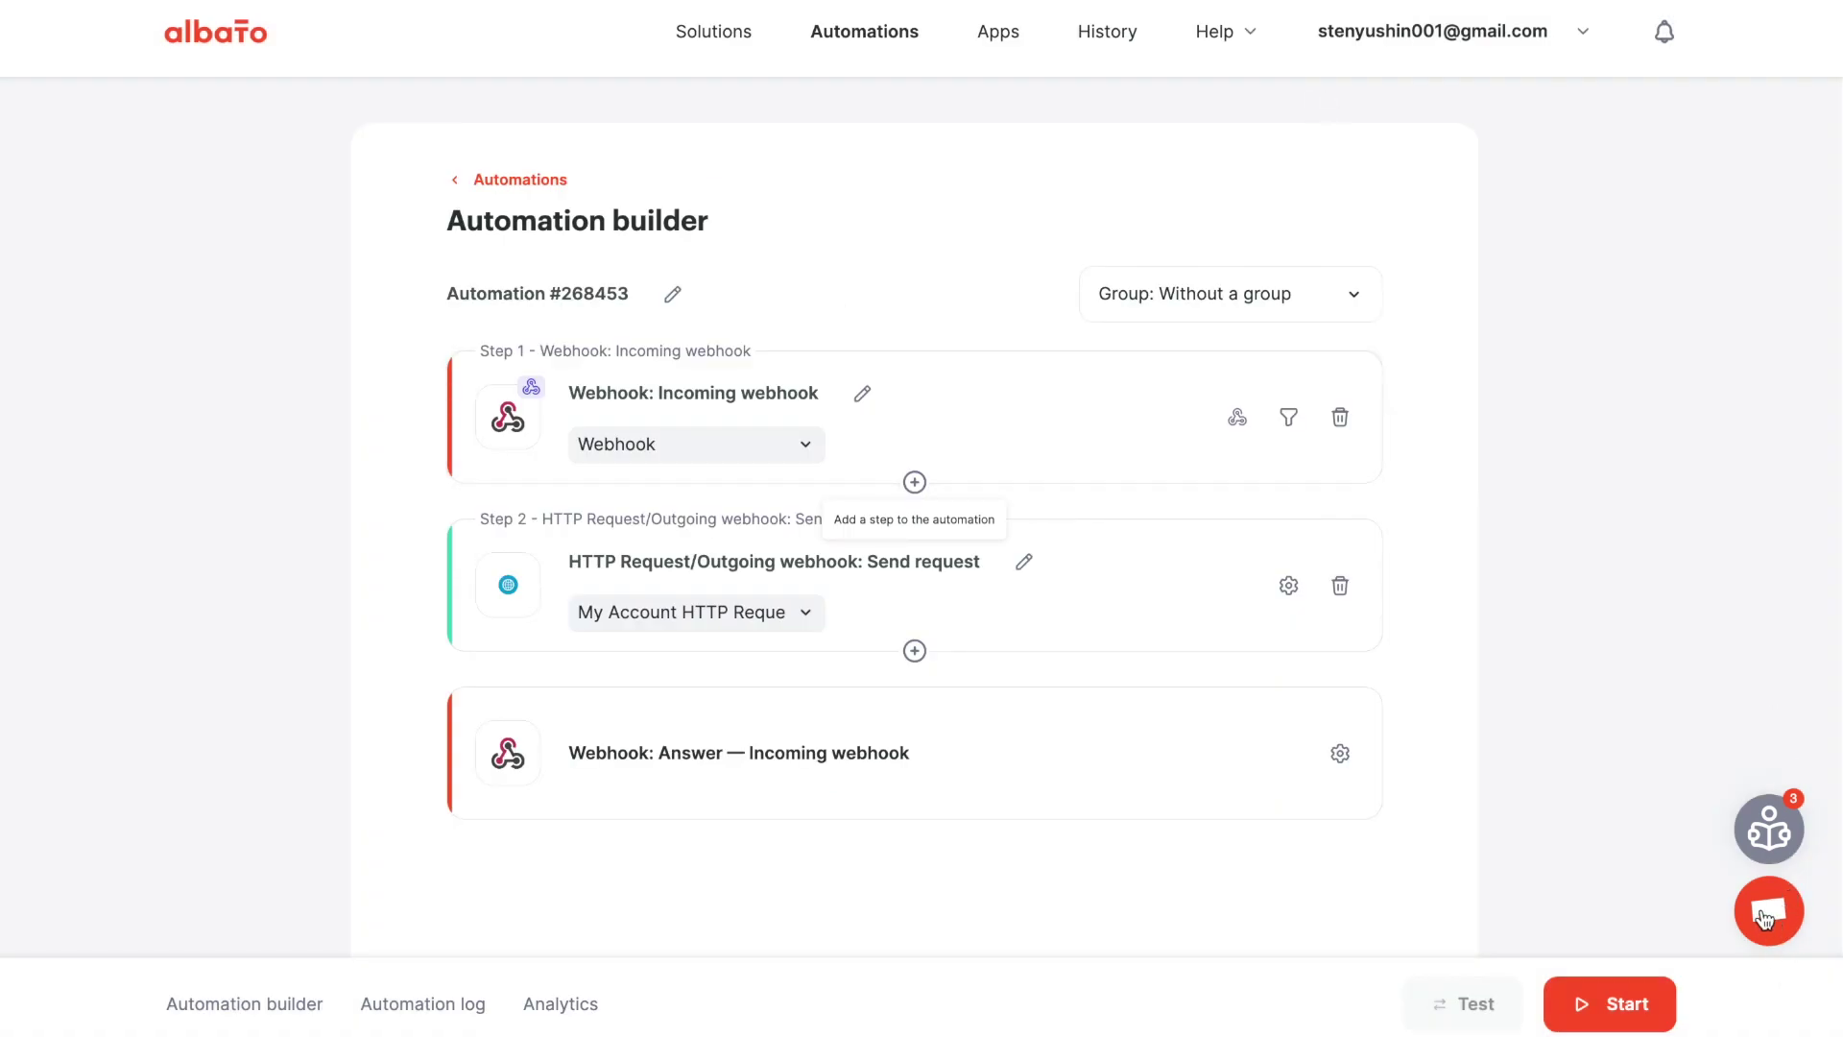
Start Automation #268453, return to the Automations list and dismiss its pop-up
{"action": "left_click", "coordinate": [1618, 1016]}
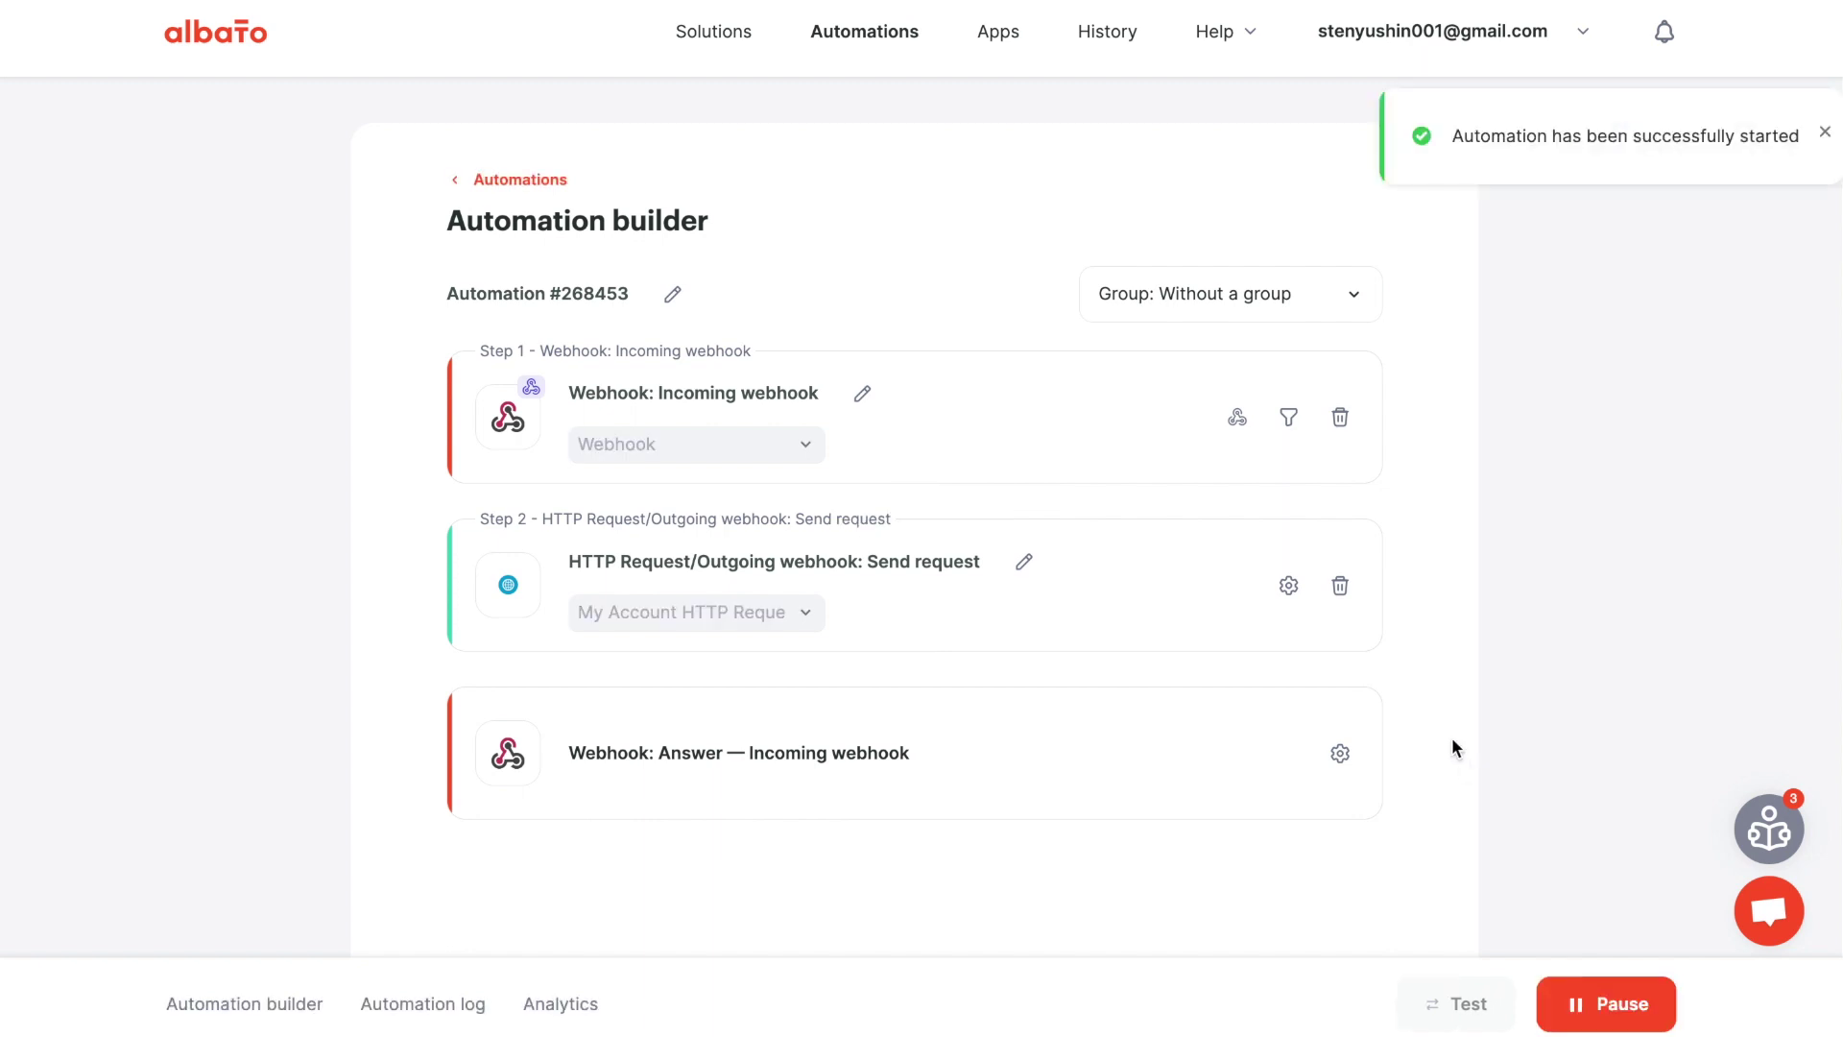
{"action": "left_click", "coordinate": [499, 182]}
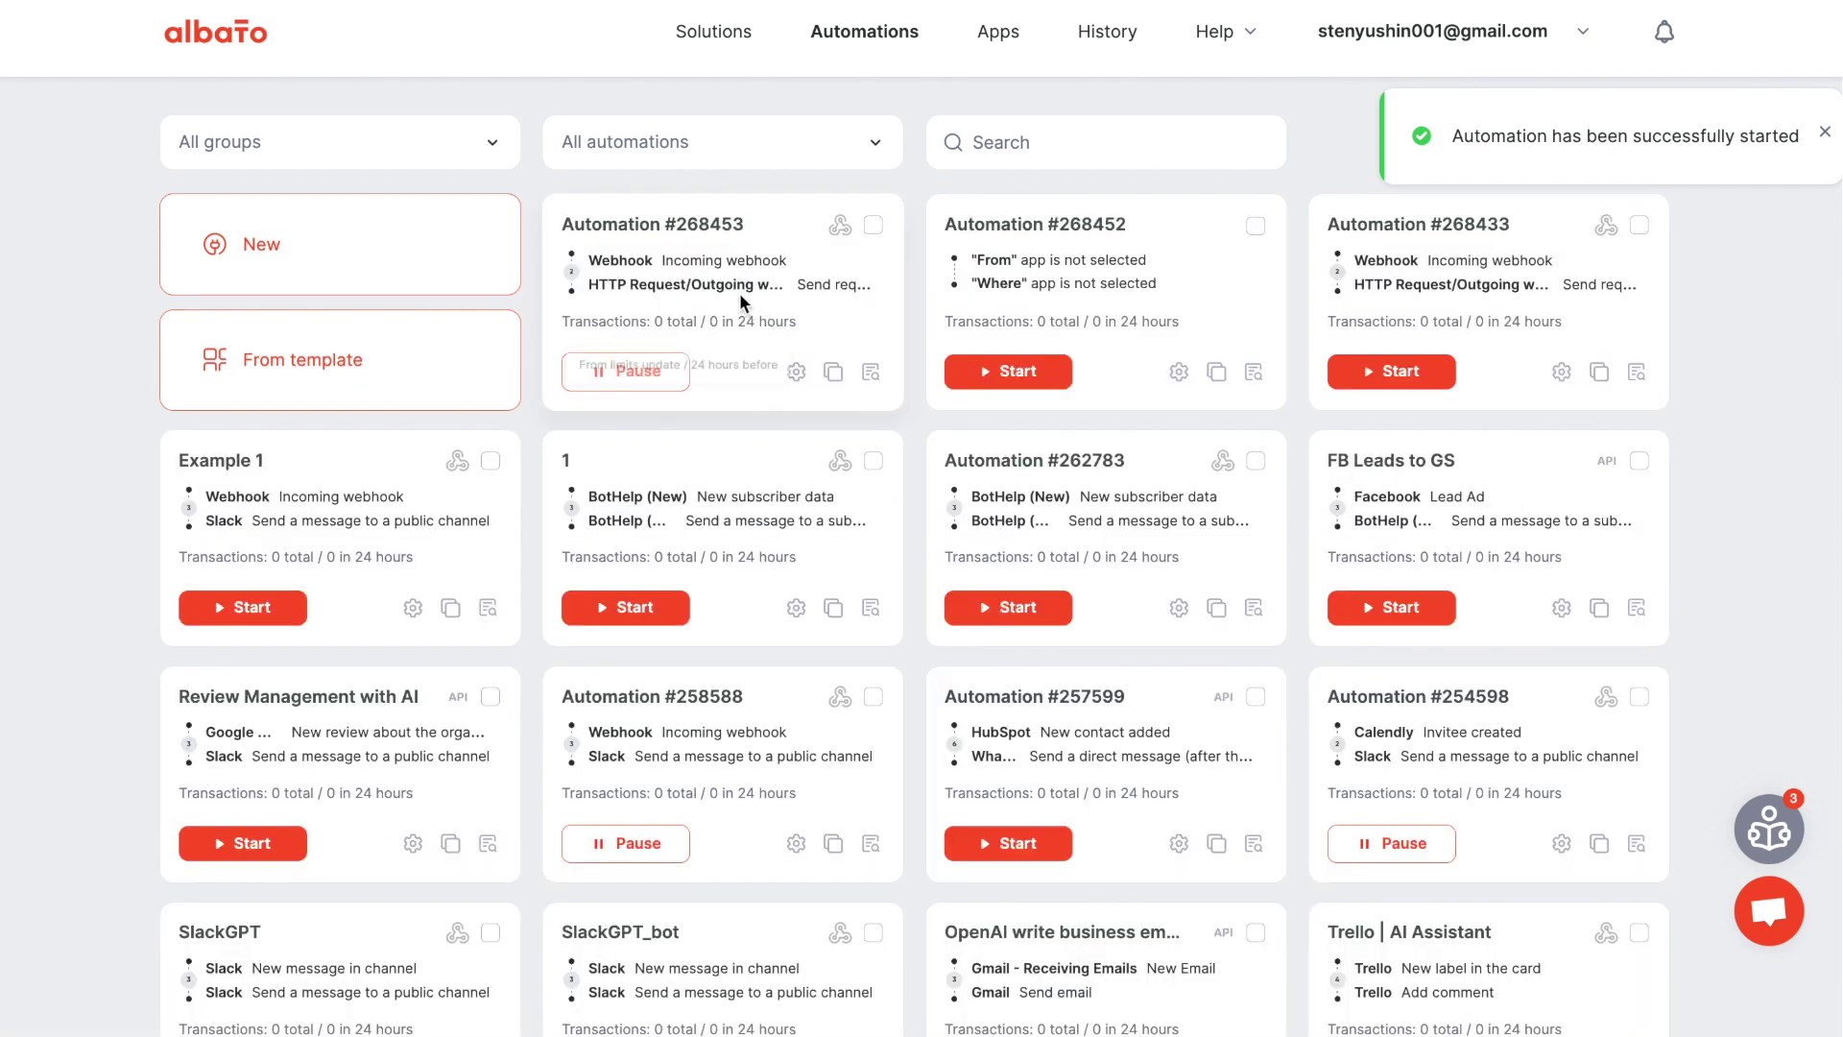
{"action": "left_click", "coordinate": [879, 221]}
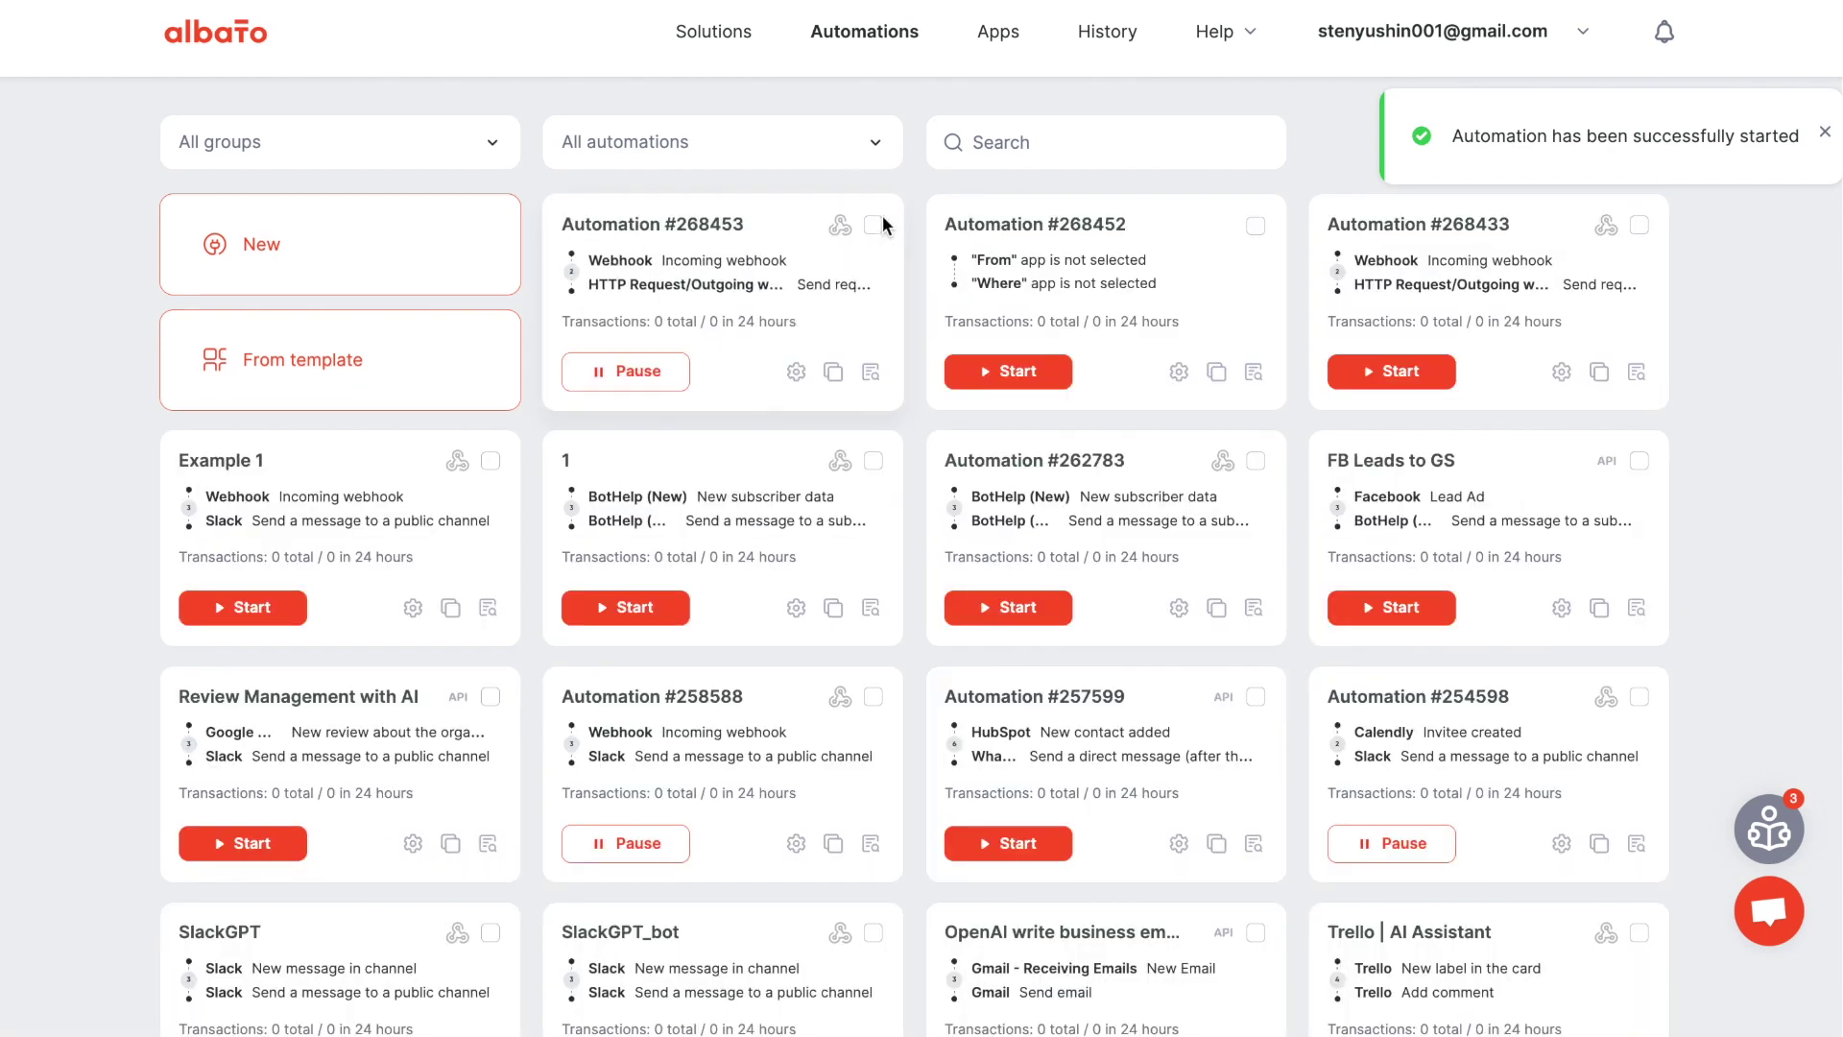